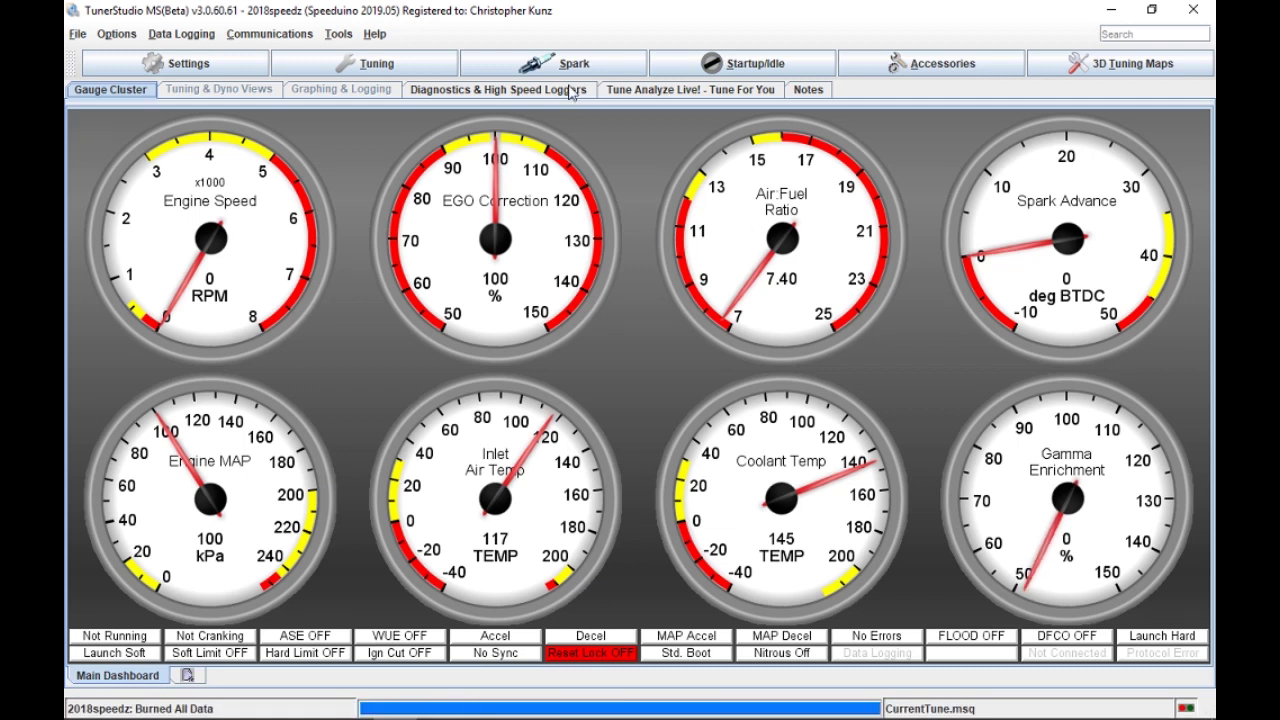
Step: Open the Acceleration Enrichment settings
{"action": "left_click", "coordinate": [427, 70]}
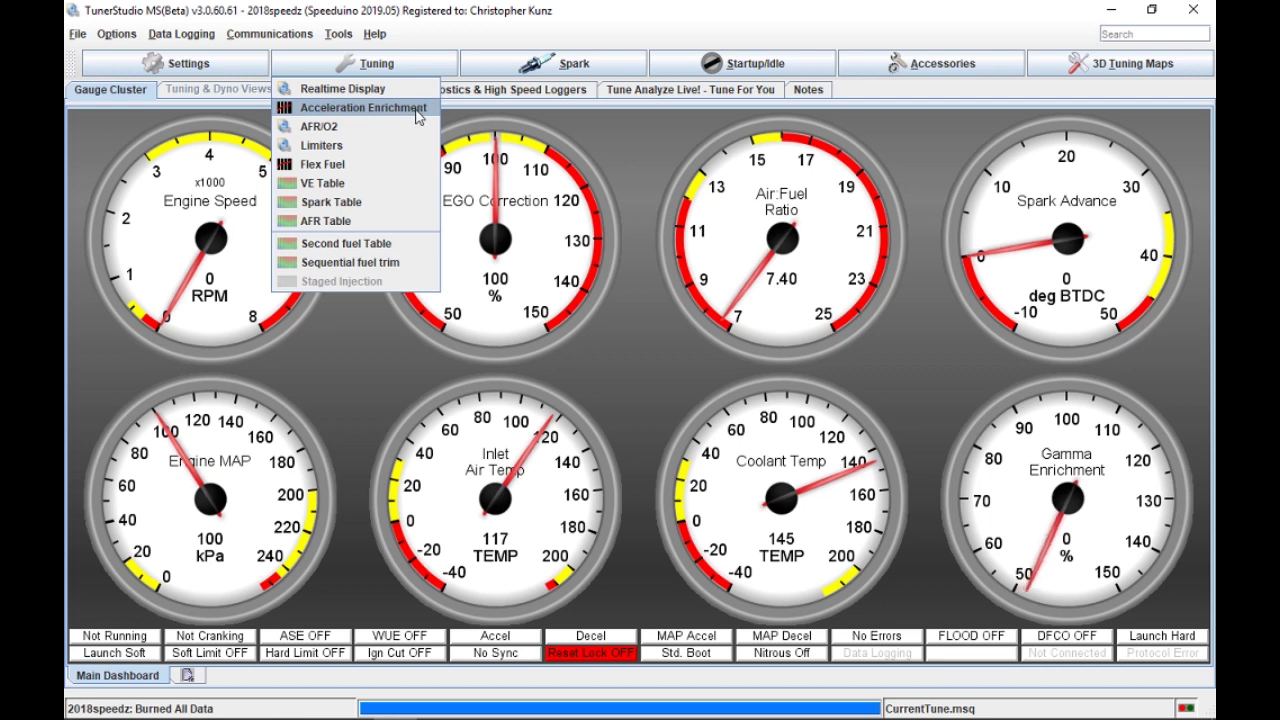
{"action": "left_click", "coordinate": [418, 117]}
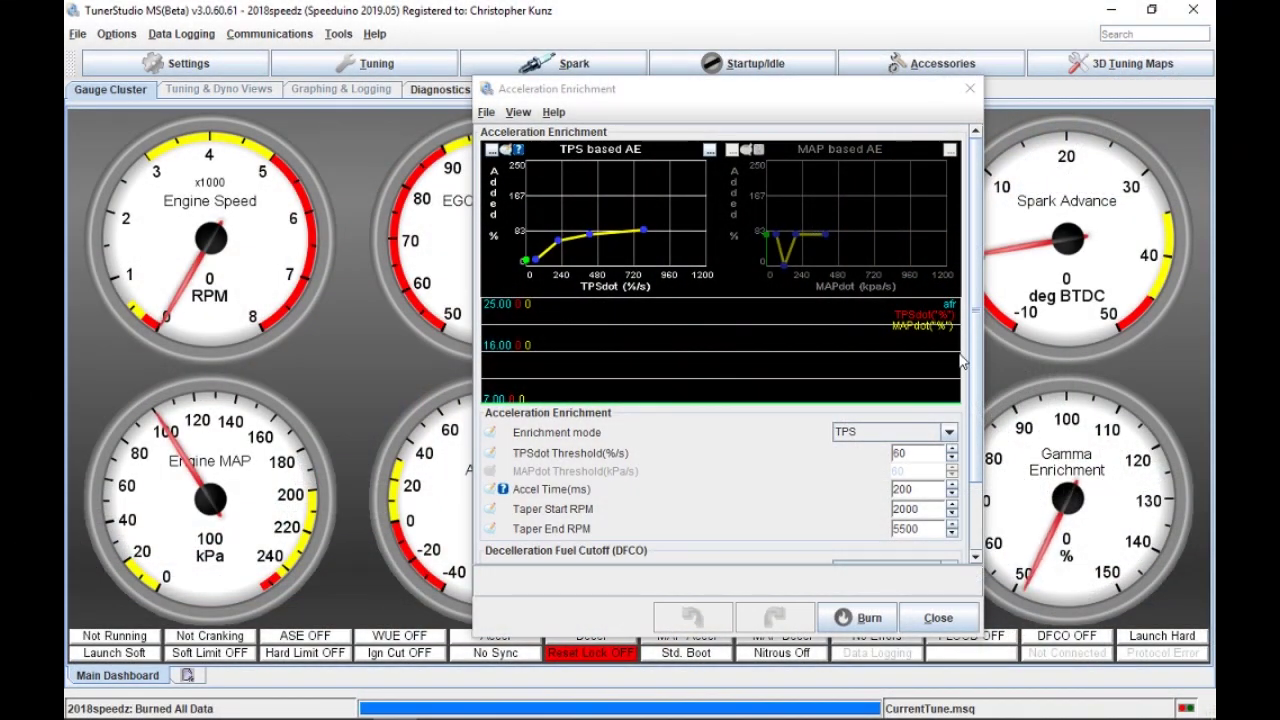
{"action": "left_click", "coordinate": [950, 432]}
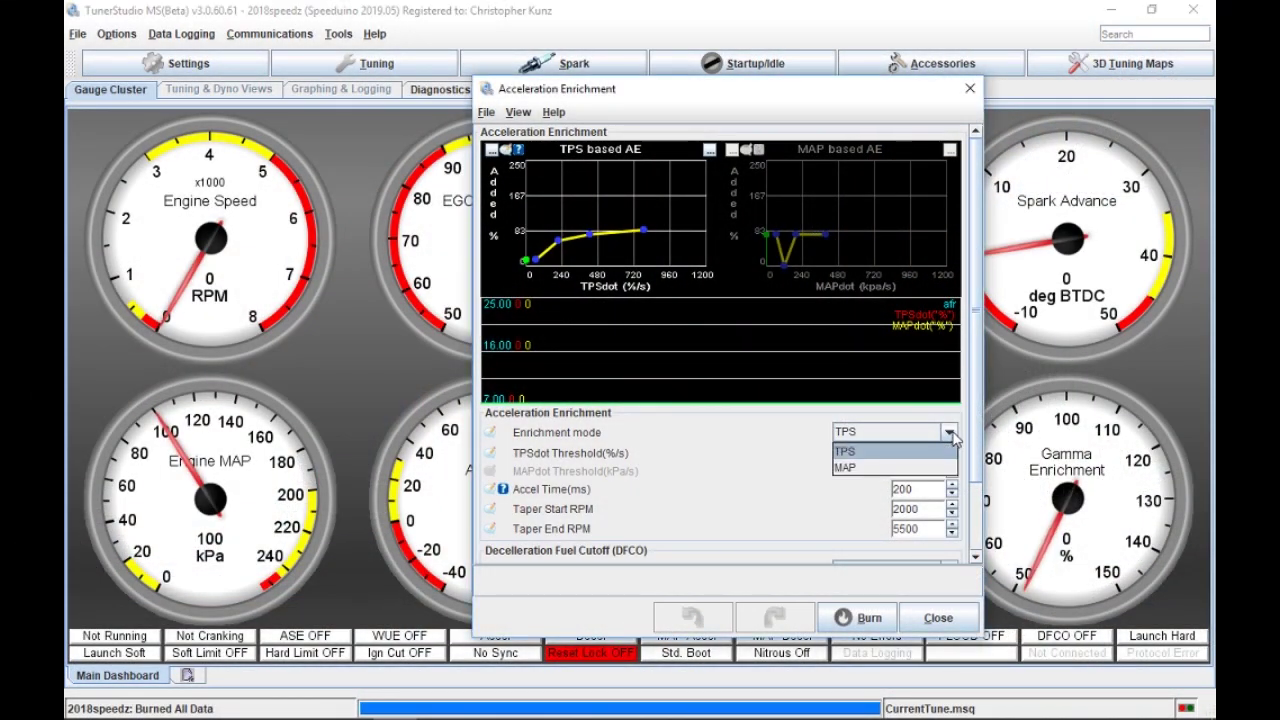
{"action": "left_click", "coordinate": [929, 467]}
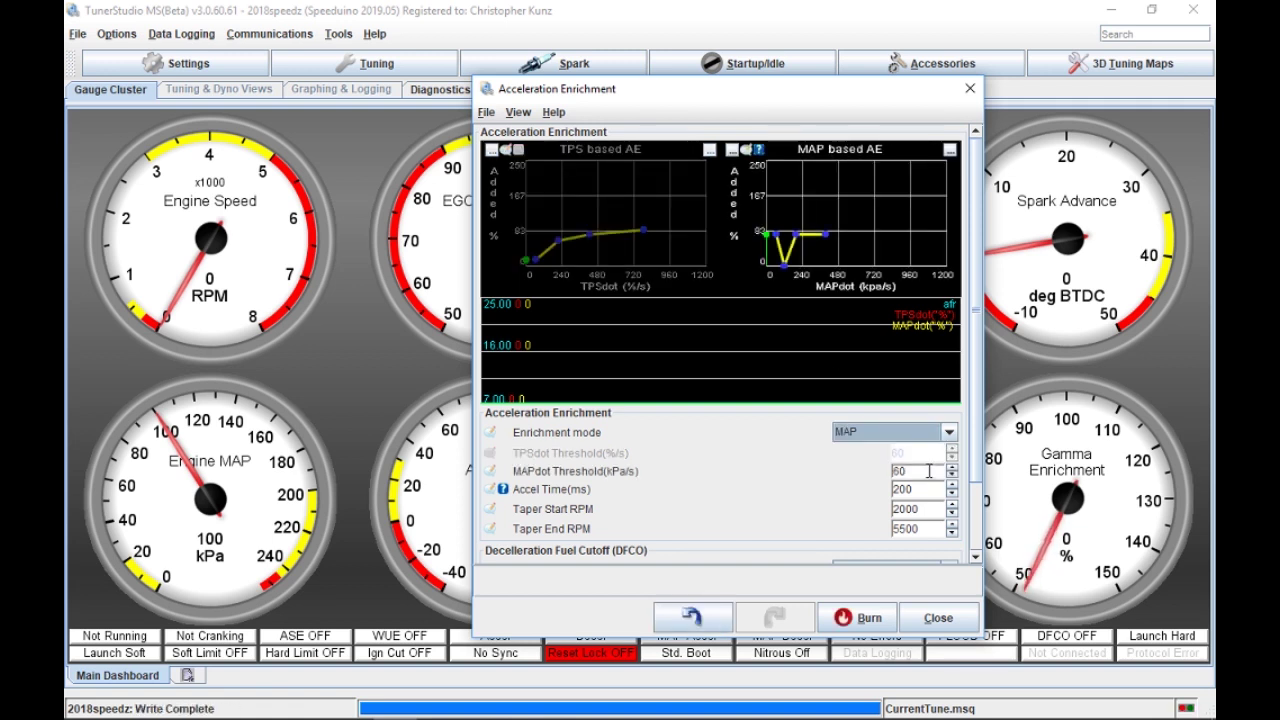
{"action": "left_click", "coordinate": [950, 150]}
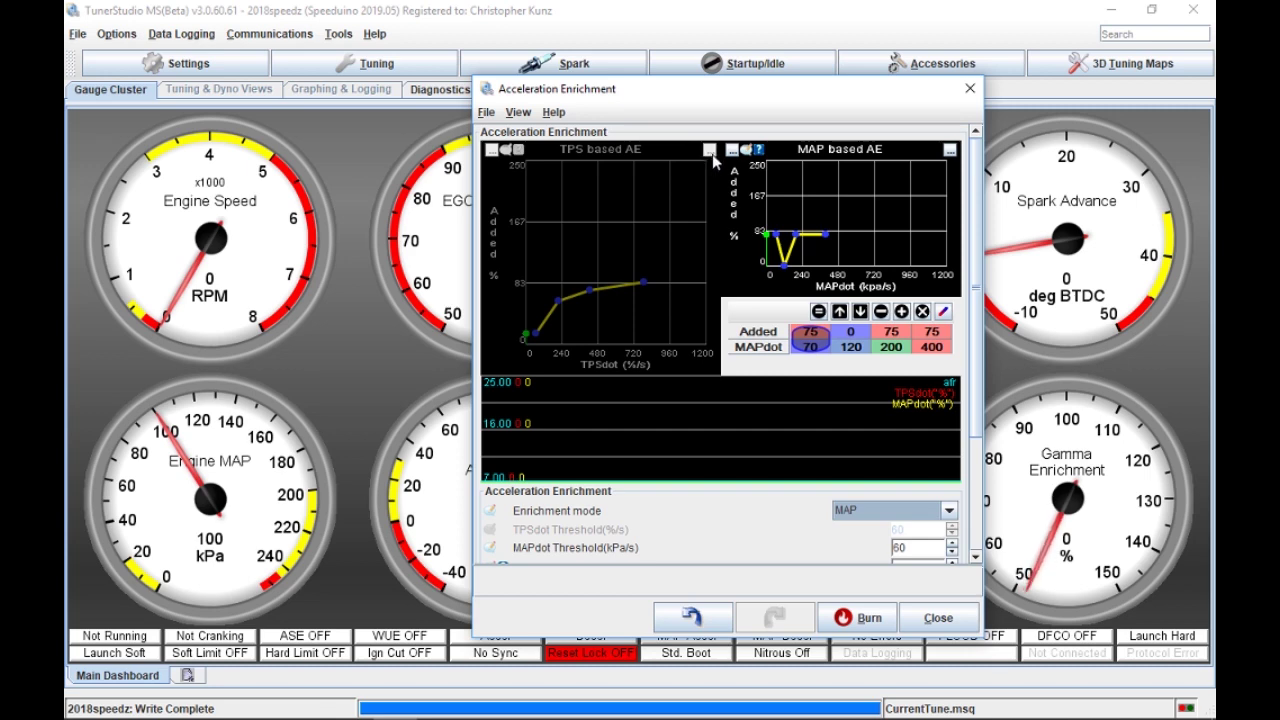
{"action": "left_click", "coordinate": [950, 150]}
{"action": "left_click", "coordinate": [732, 149]}
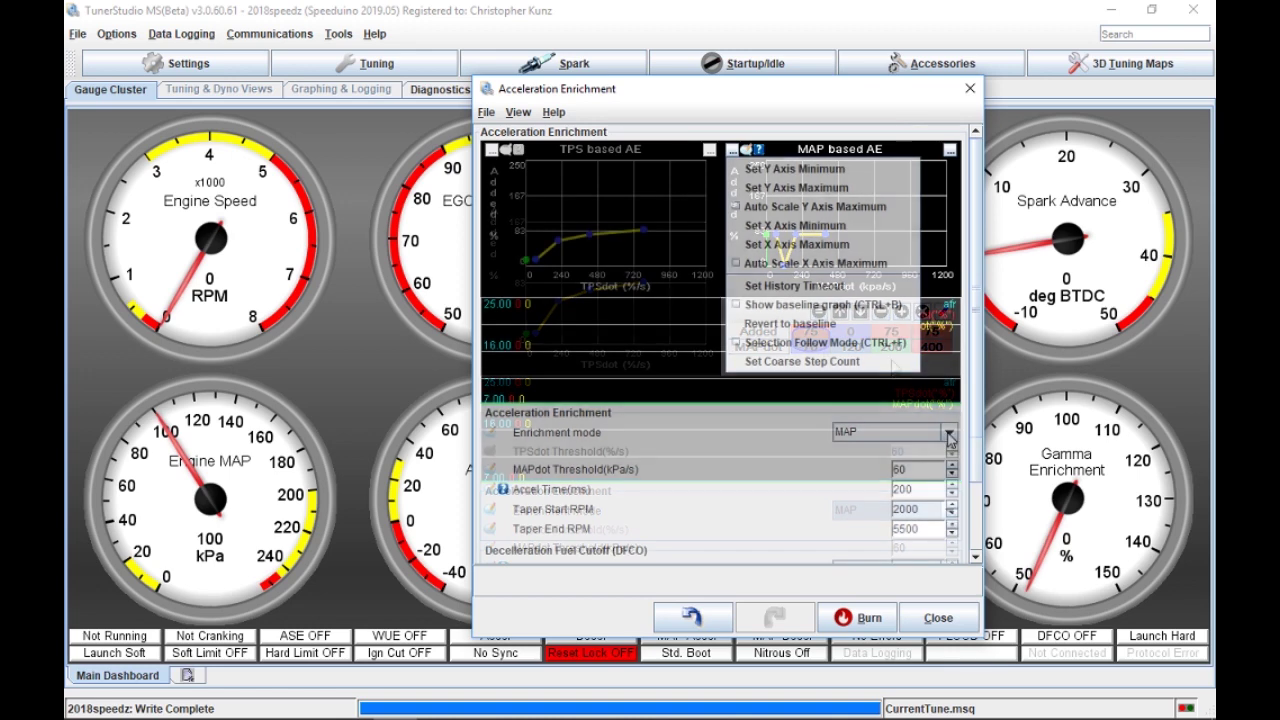
{"action": "left_click", "coordinate": [948, 431]}
{"action": "left_click", "coordinate": [921, 457]}
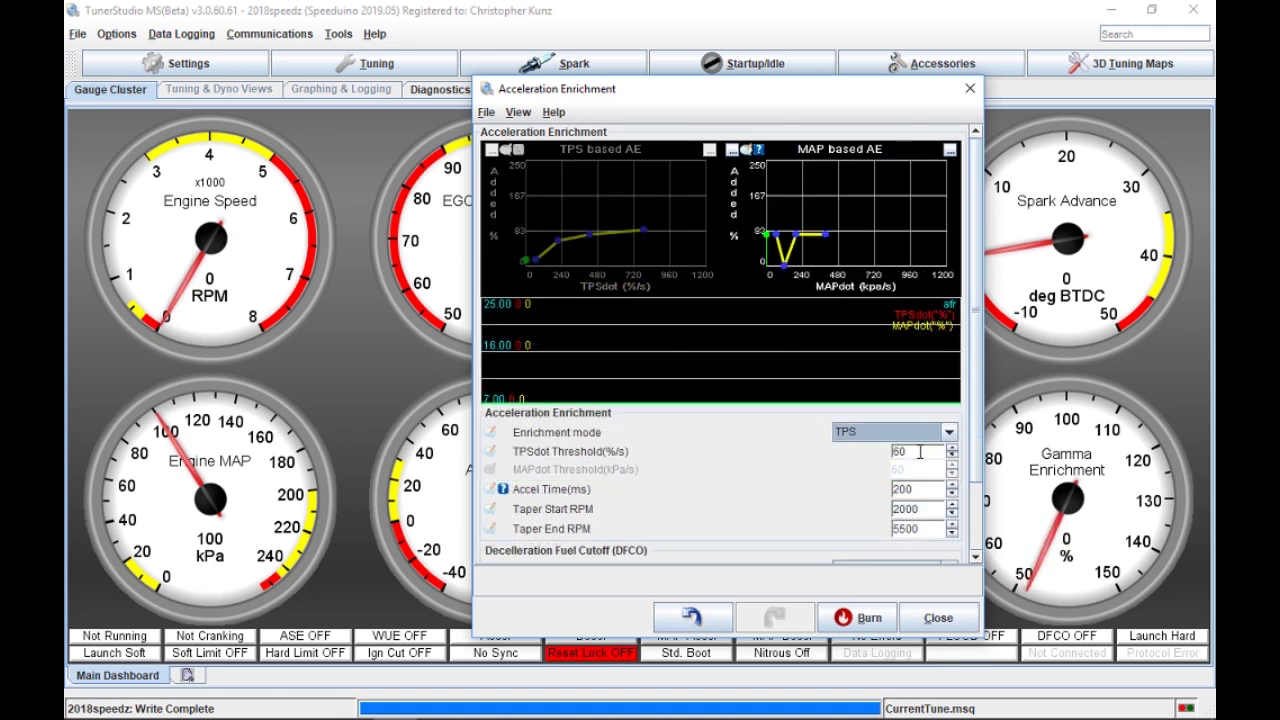
Step: Set the enrichment mode to MAP and burn a MAP curve of 15, 60, 75, 85 added at 70, 220, 430, 790 MAPdot
{"action": "left_click", "coordinate": [709, 150]}
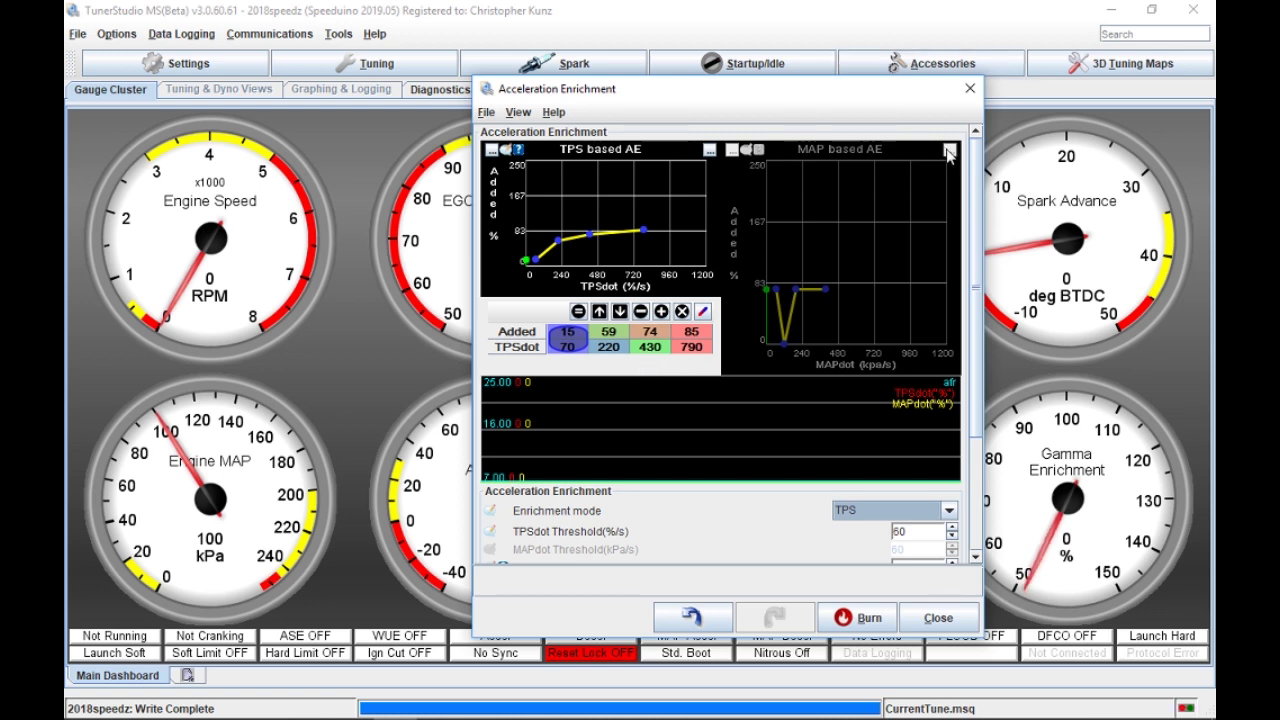
{"action": "left_click", "coordinate": [950, 511]}
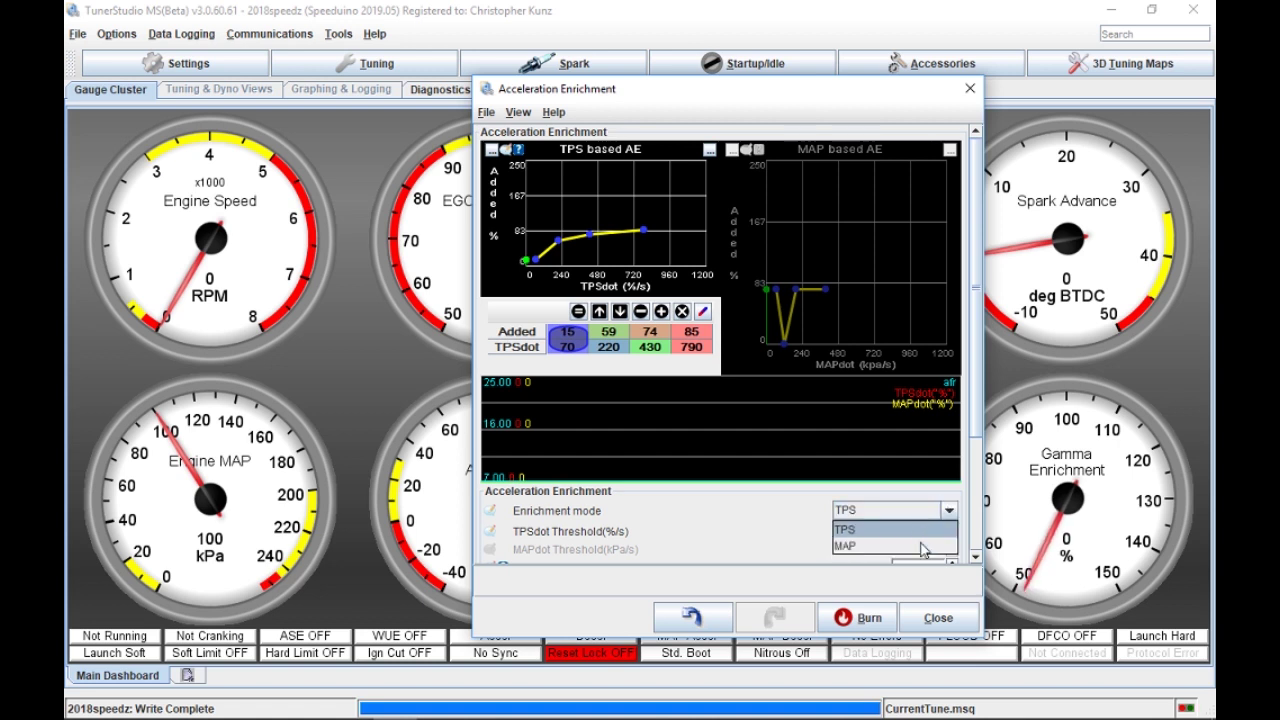
{"action": "left_click", "coordinate": [921, 546]}
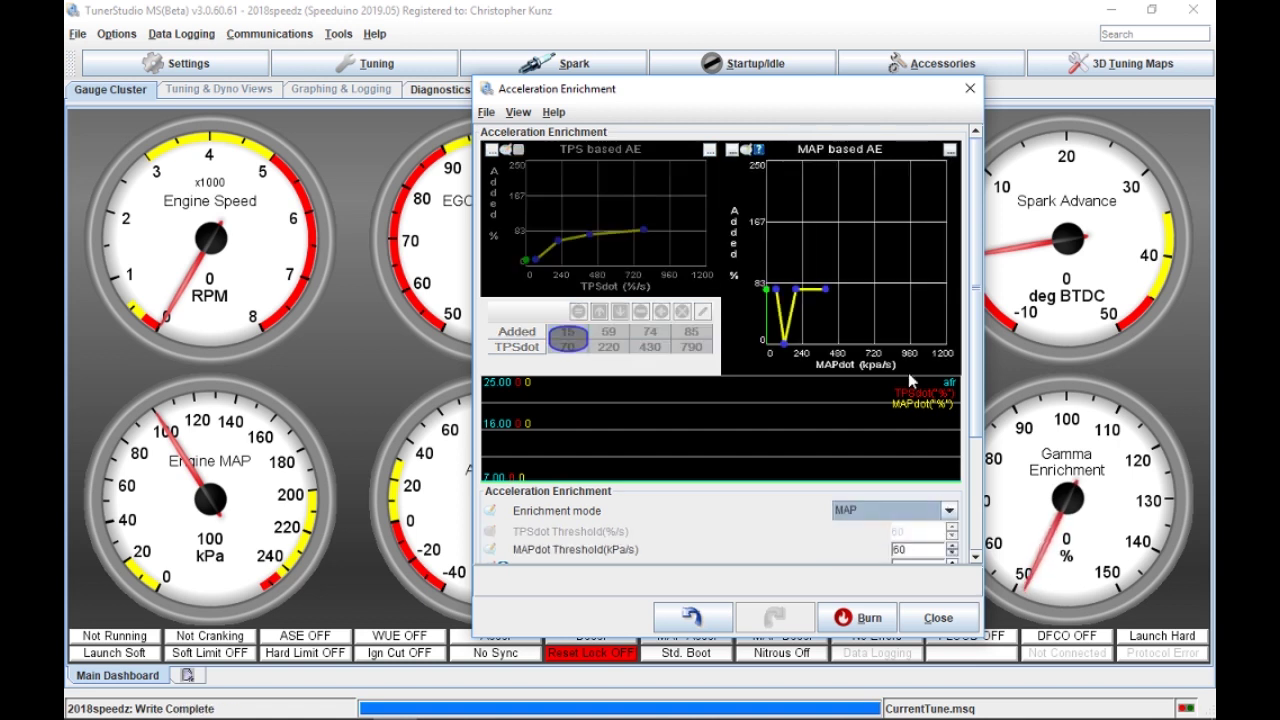
{"action": "left_click", "coordinate": [949, 150]}
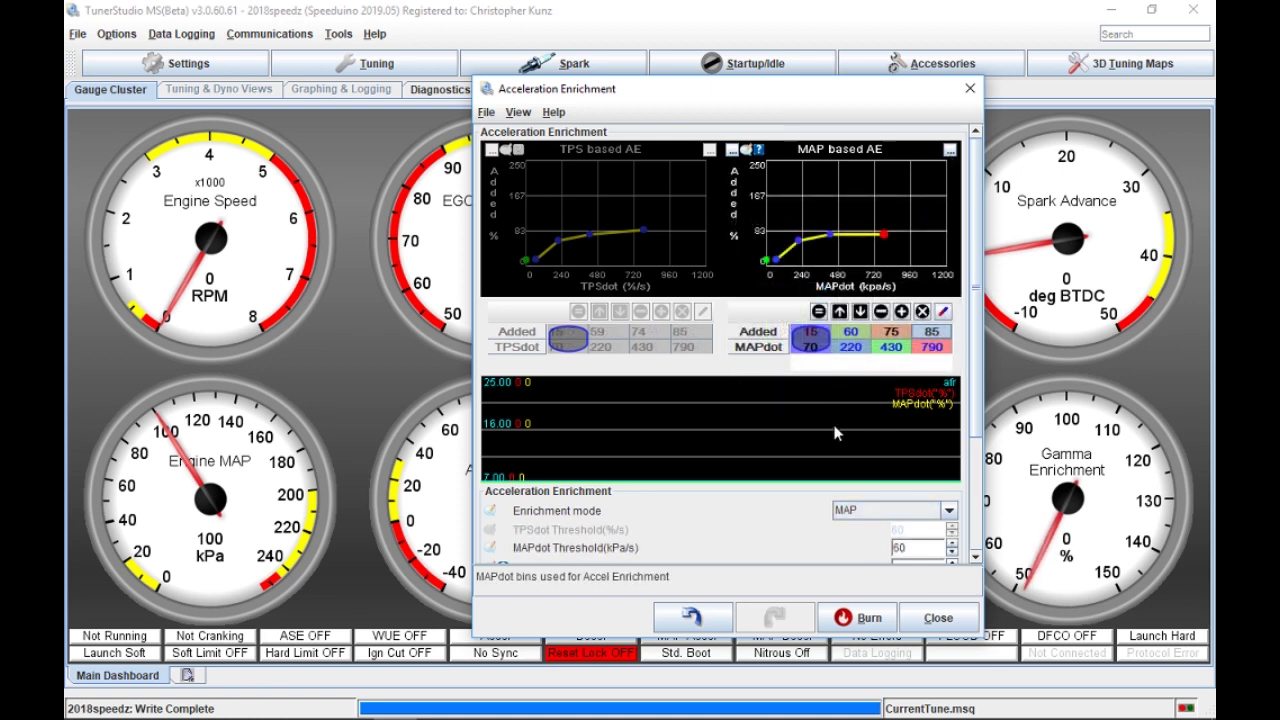
{"action": "left_click", "coordinate": [858, 624]}
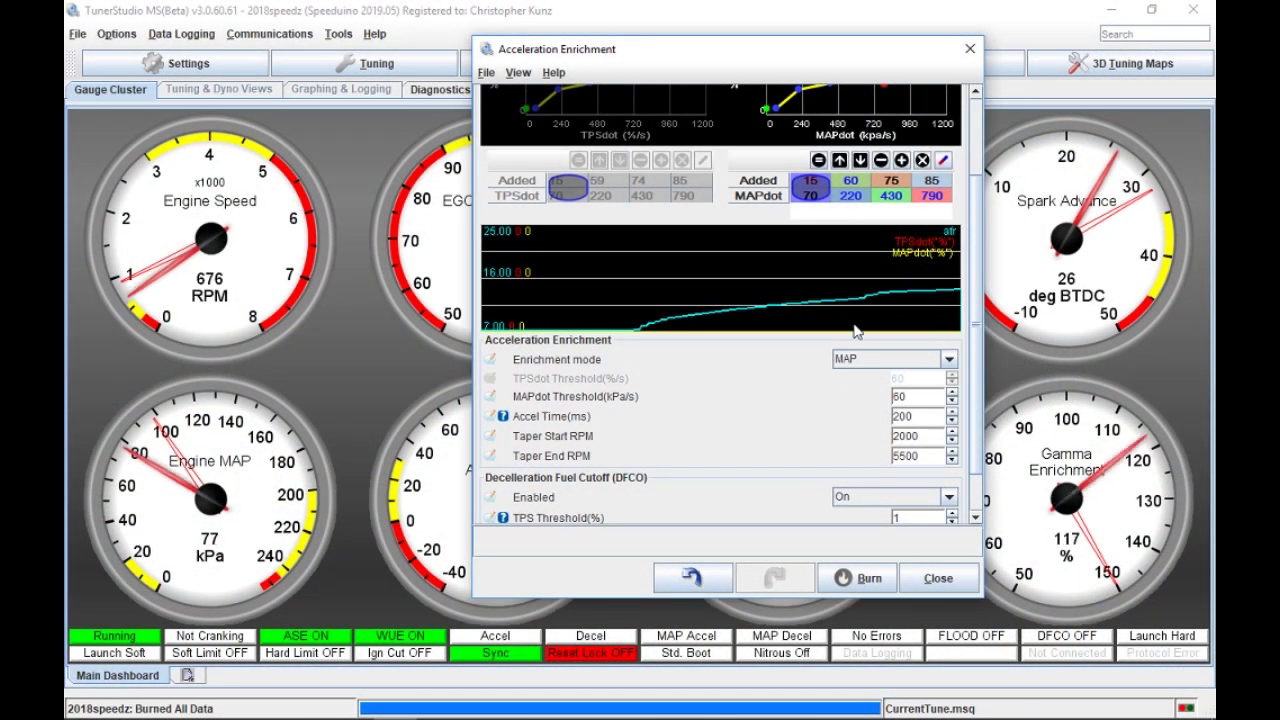
Step: Move the enrichment dialog off the Air:Fuel Ratio gauge and set the first added value of the MAP table to 30
{"action": "left_click_drag", "start_coordinate": [792, 58], "coordinate": [433, 98]}
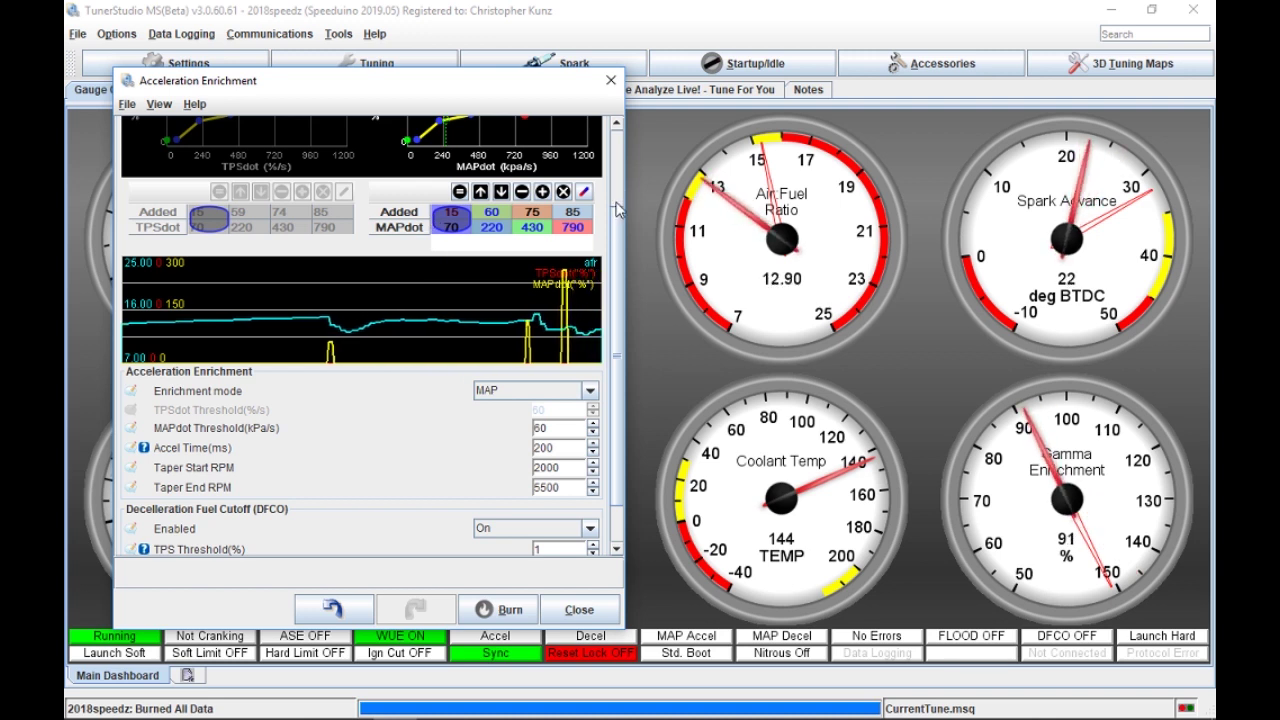
{"action": "scroll", "coordinate": [615, 210], "scroll_direction": "up", "scroll_amount": 2}
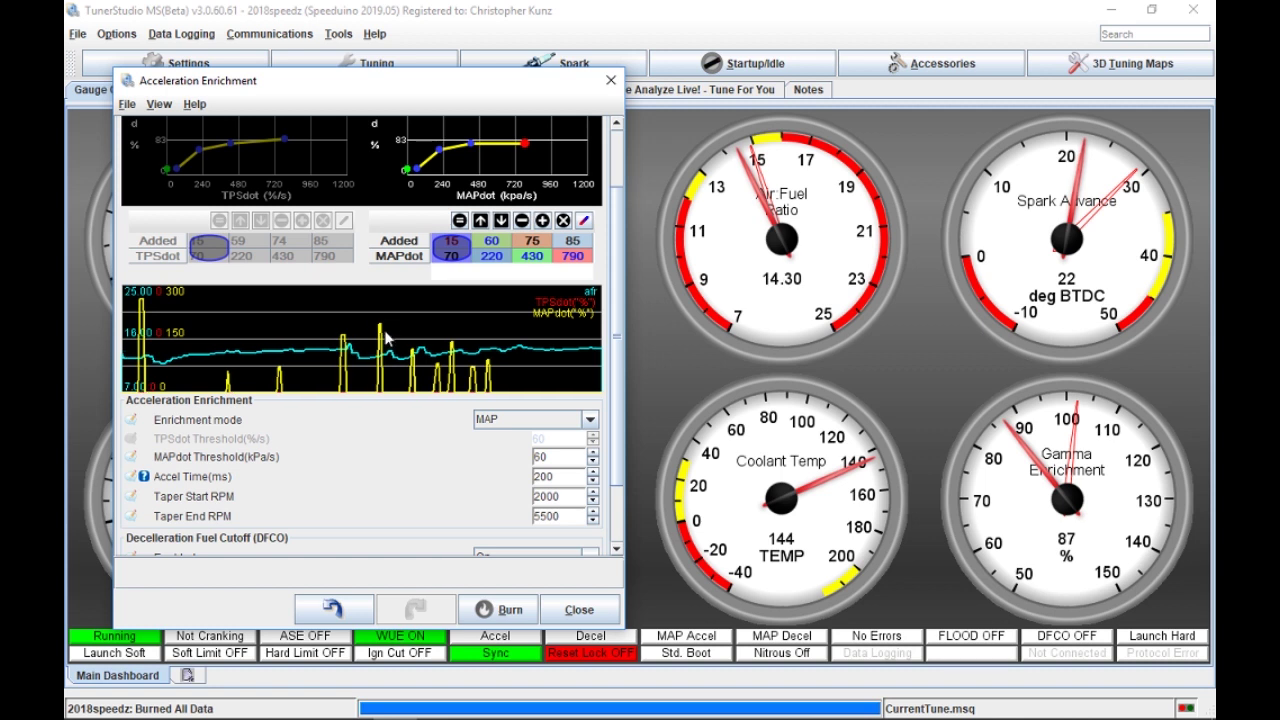
{"action": "left_click", "coordinate": [455, 248]}
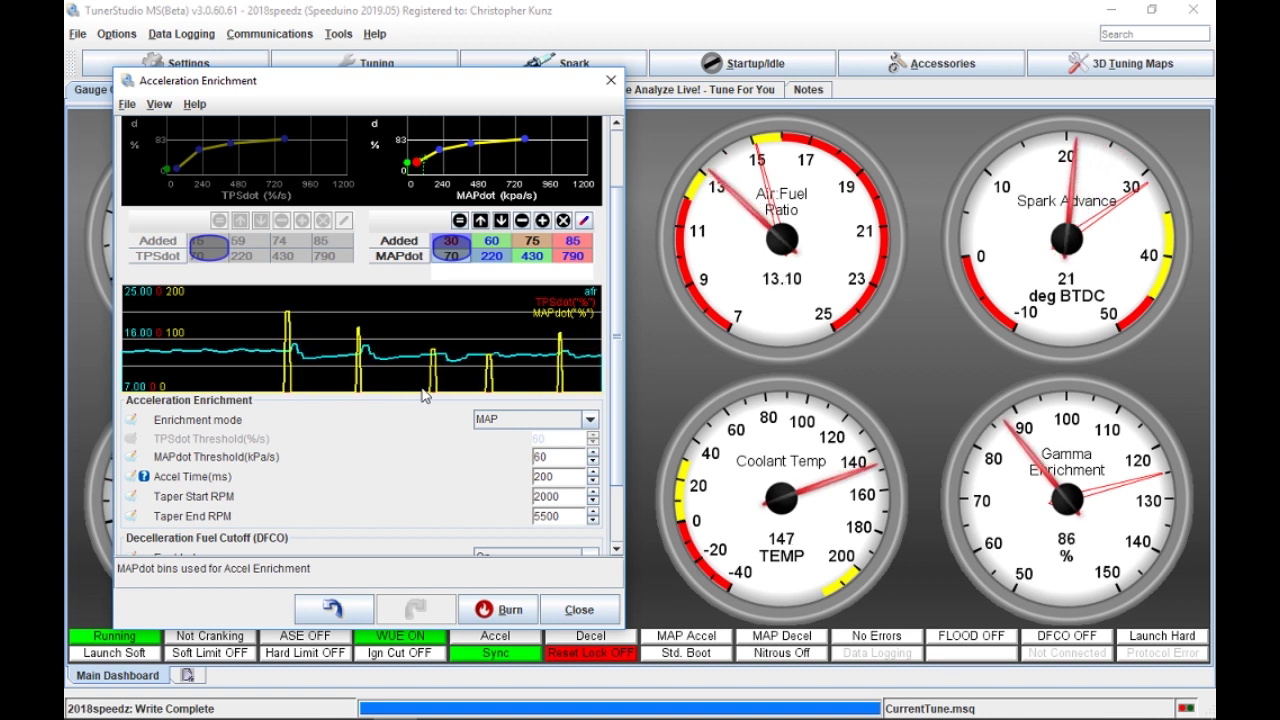
Step: Set the MAPdot threshold and the first MAPdot bin to 50, with an added value of 90 in the 220 bin
{"action": "left_click", "coordinate": [593, 463]}
{"action": "left_click", "coordinate": [593, 463]}
{"action": "left_click", "coordinate": [593, 463]}
{"action": "left_click", "coordinate": [593, 464]}
{"action": "left_click", "coordinate": [593, 464]}
{"action": "left_click", "coordinate": [593, 464]}
{"action": "left_click", "coordinate": [593, 464]}
{"action": "left_click", "coordinate": [593, 464]}
{"action": "left_click", "coordinate": [593, 464]}
{"action": "left_click", "coordinate": [593, 464]}
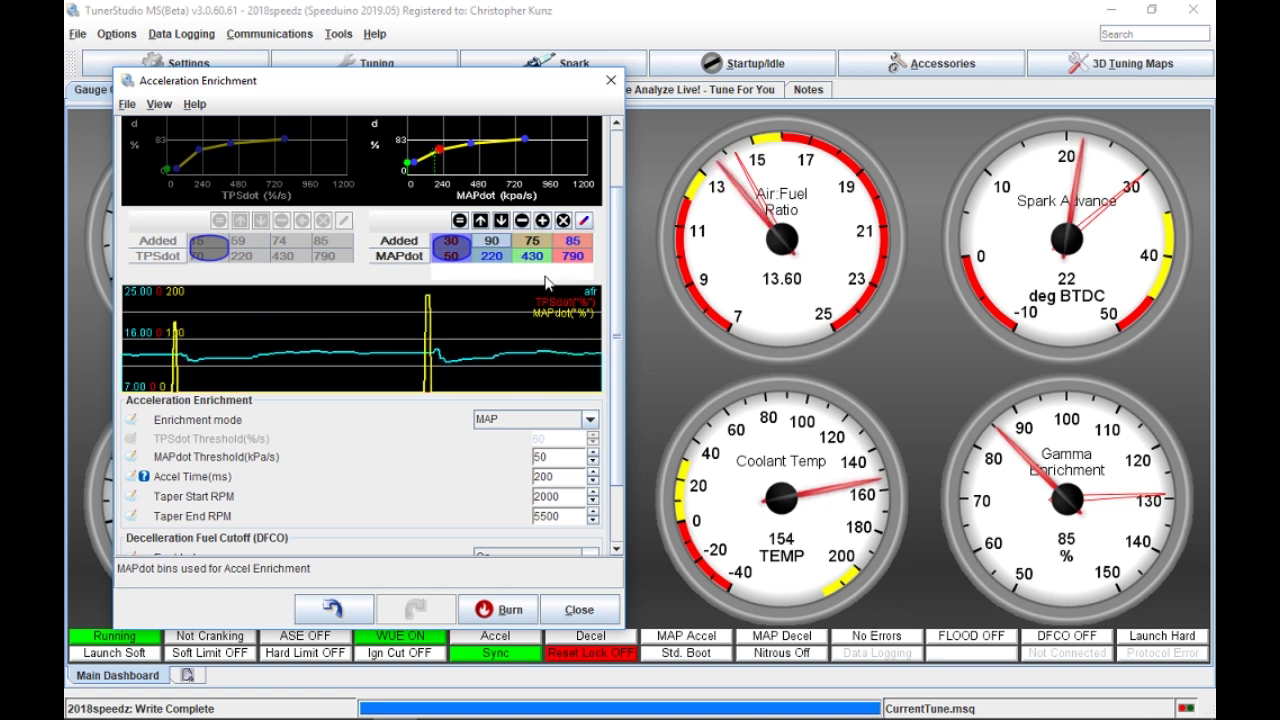
{"action": "type", "text": "90"}
{"action": "key", "text": "Return"}
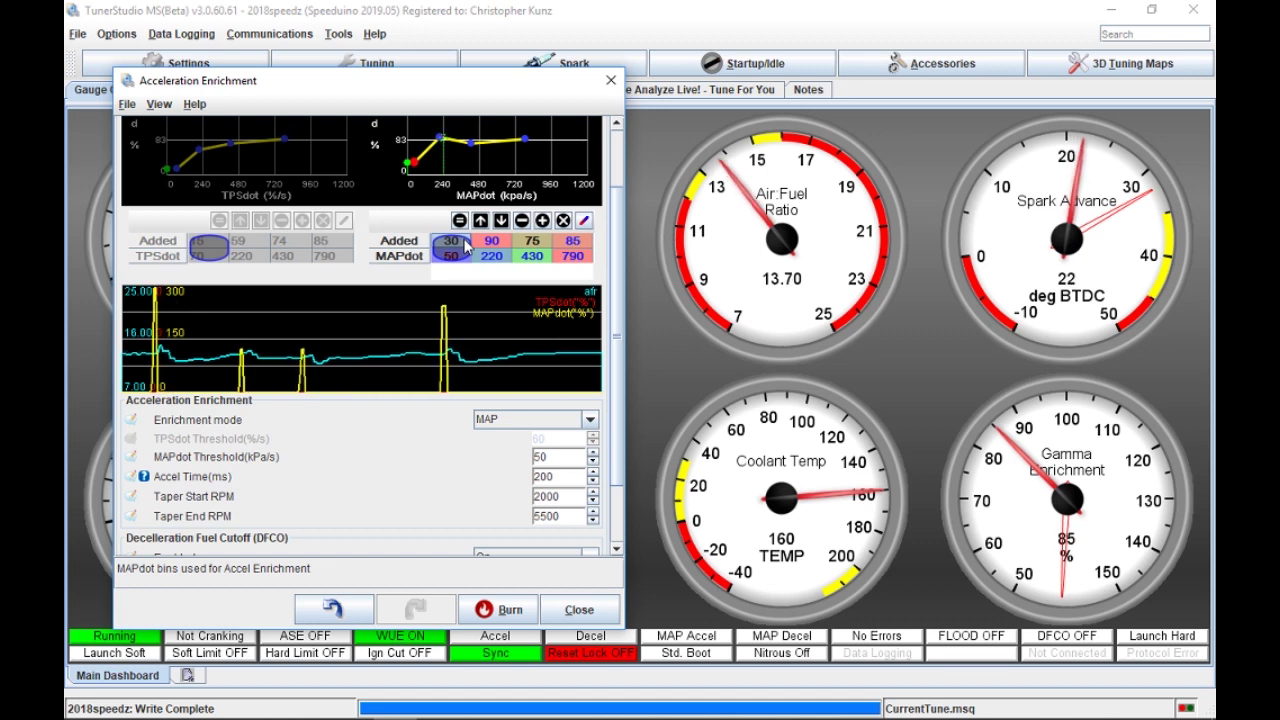
Step: Try an added value of 90 in the first MAPdot bin and put it back to 30
{"action": "type", "text": "90"}
{"action": "key", "text": "Return"}
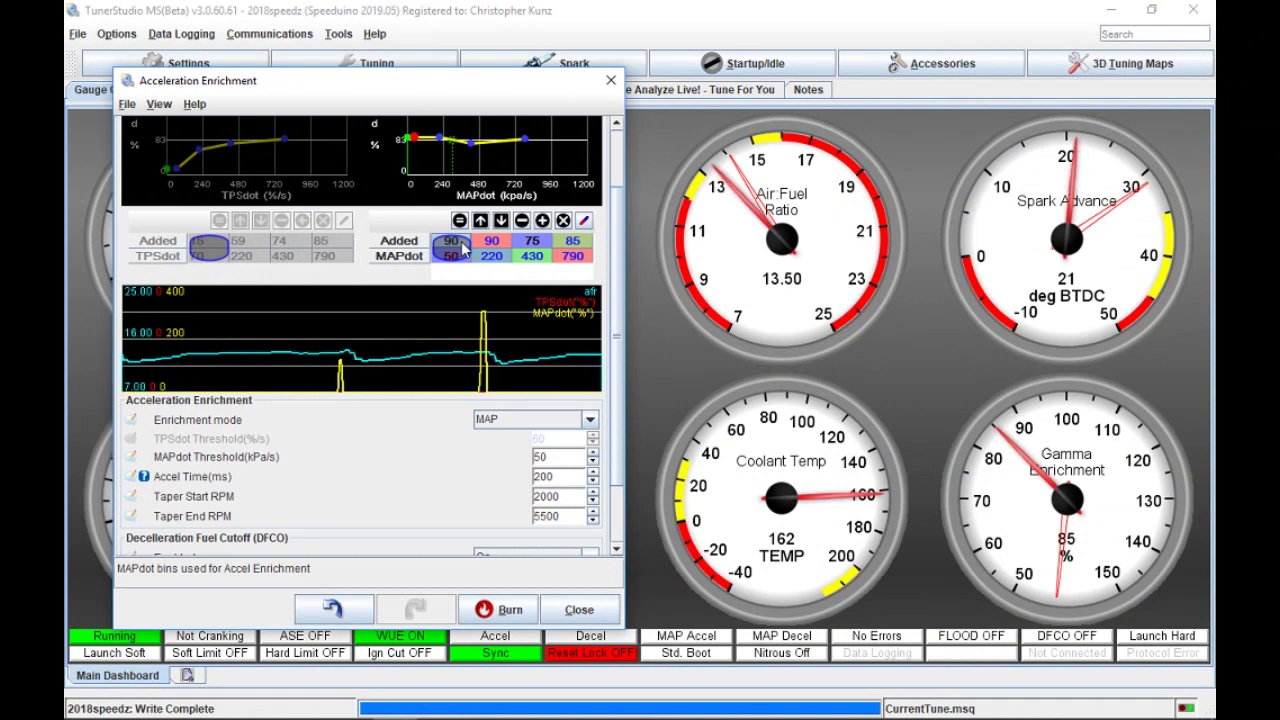
{"action": "type", "text": "3"}
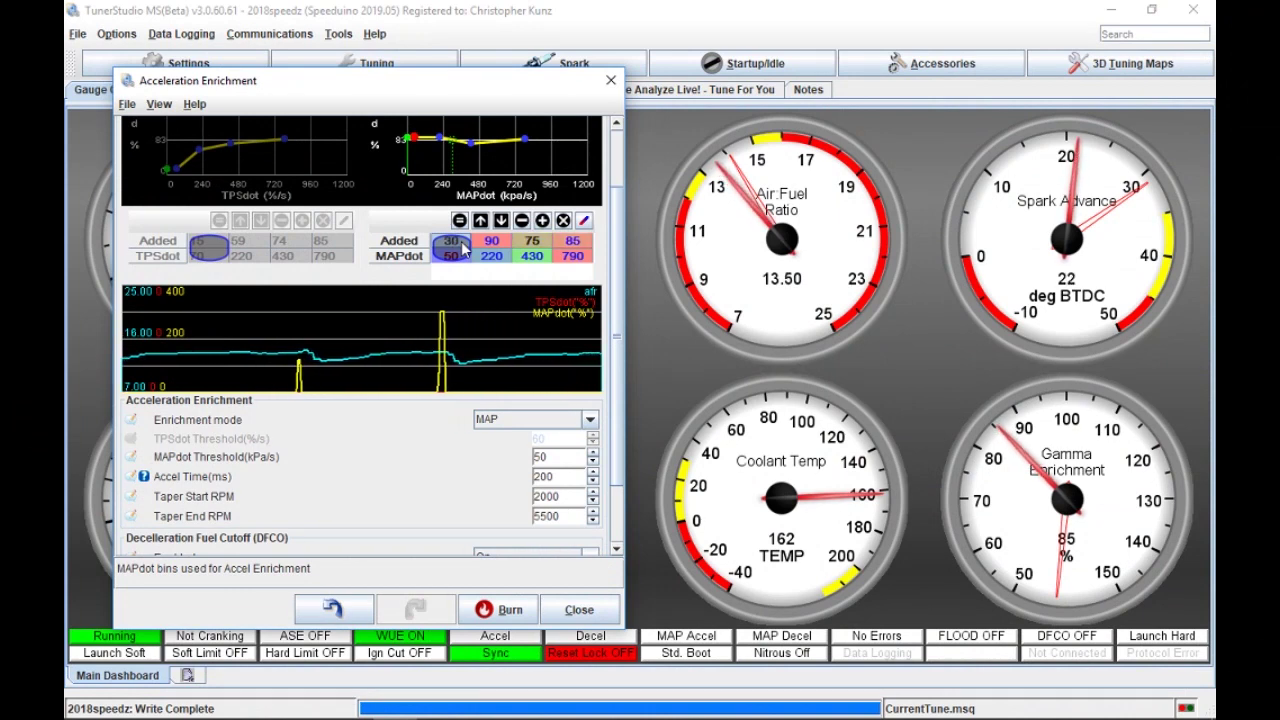
{"action": "key", "text": "Return"}
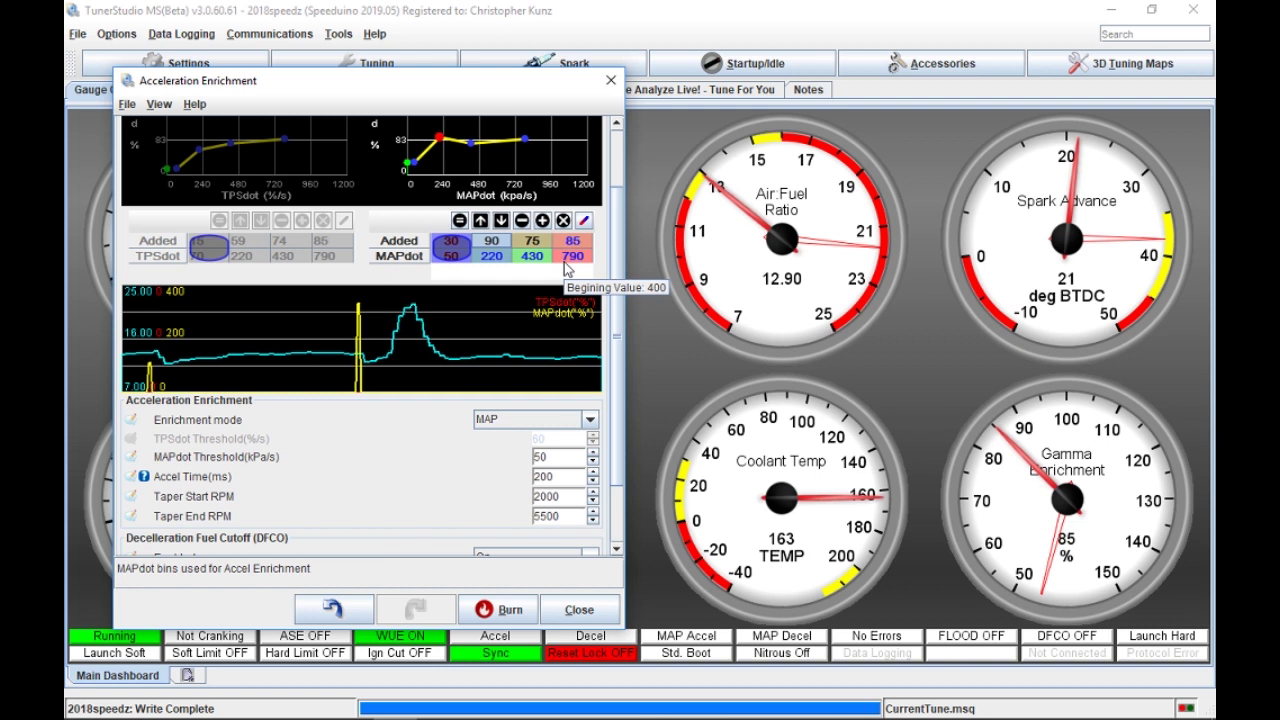
Step: Set the second added value of the MAP table to 85 and the third to 75
{"action": "type", "text": "8"}
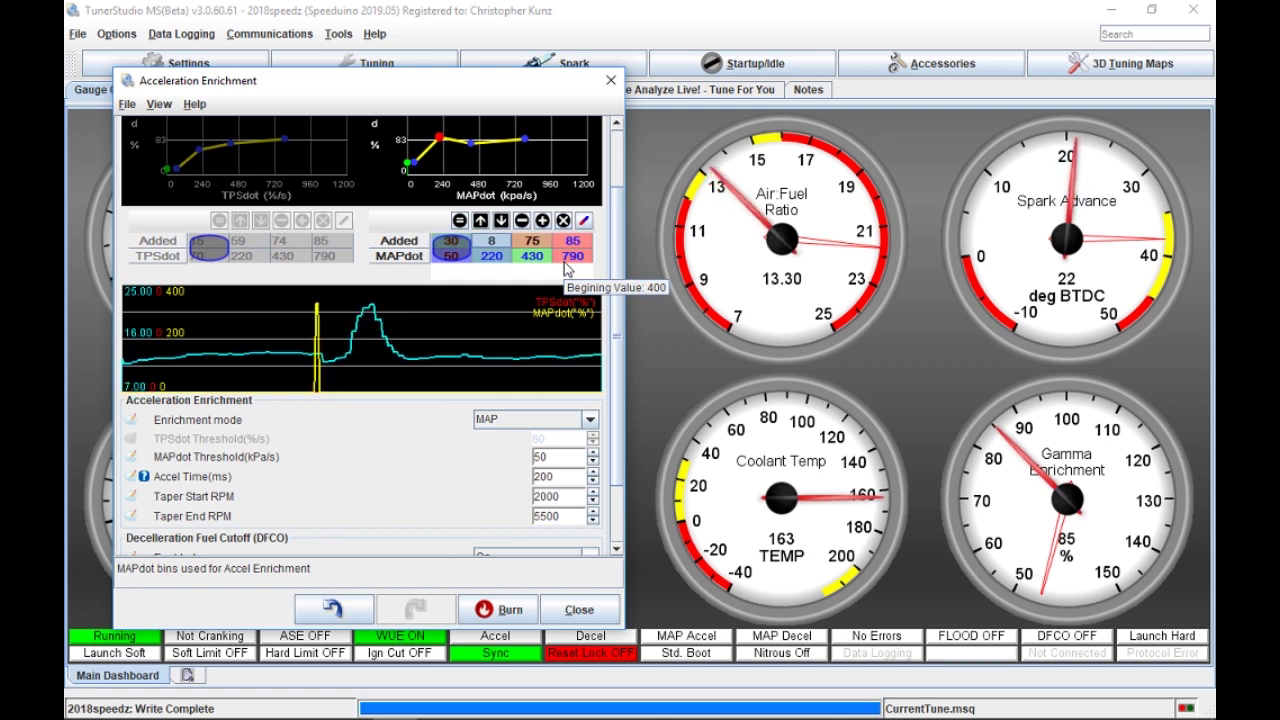
{"action": "type", "text": "5"}
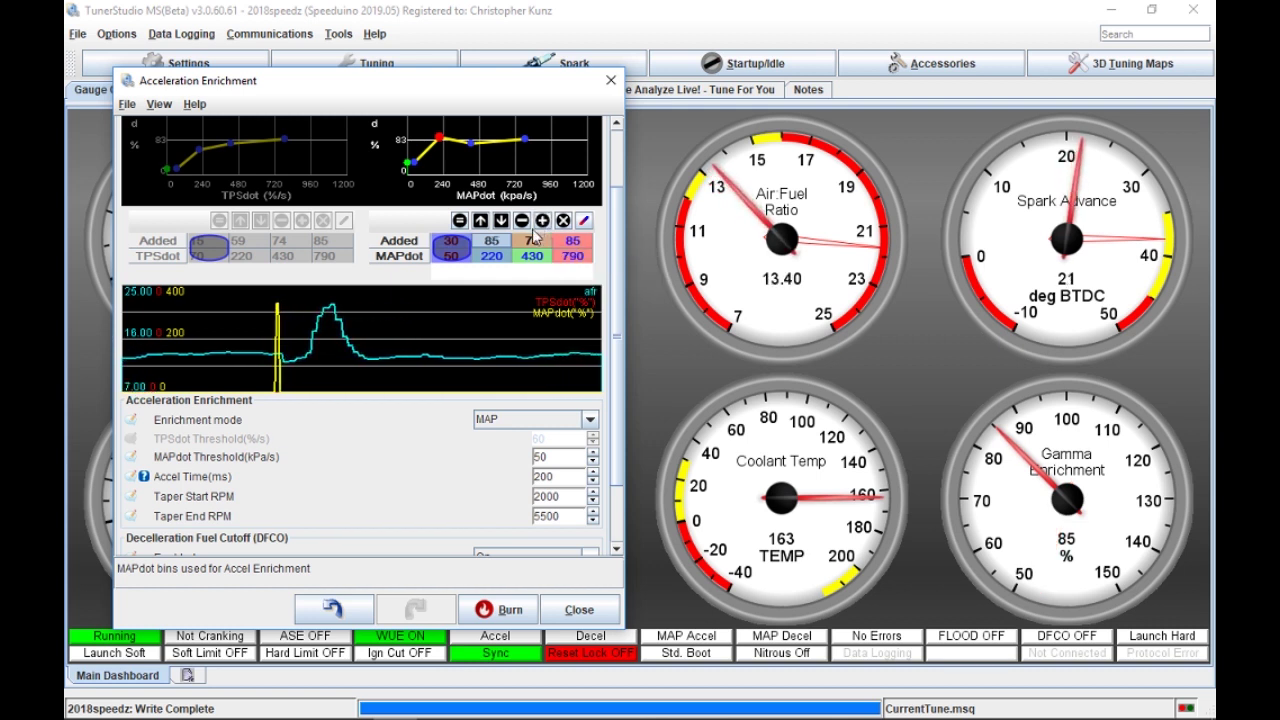
{"action": "left_click", "coordinate": [533, 242]}
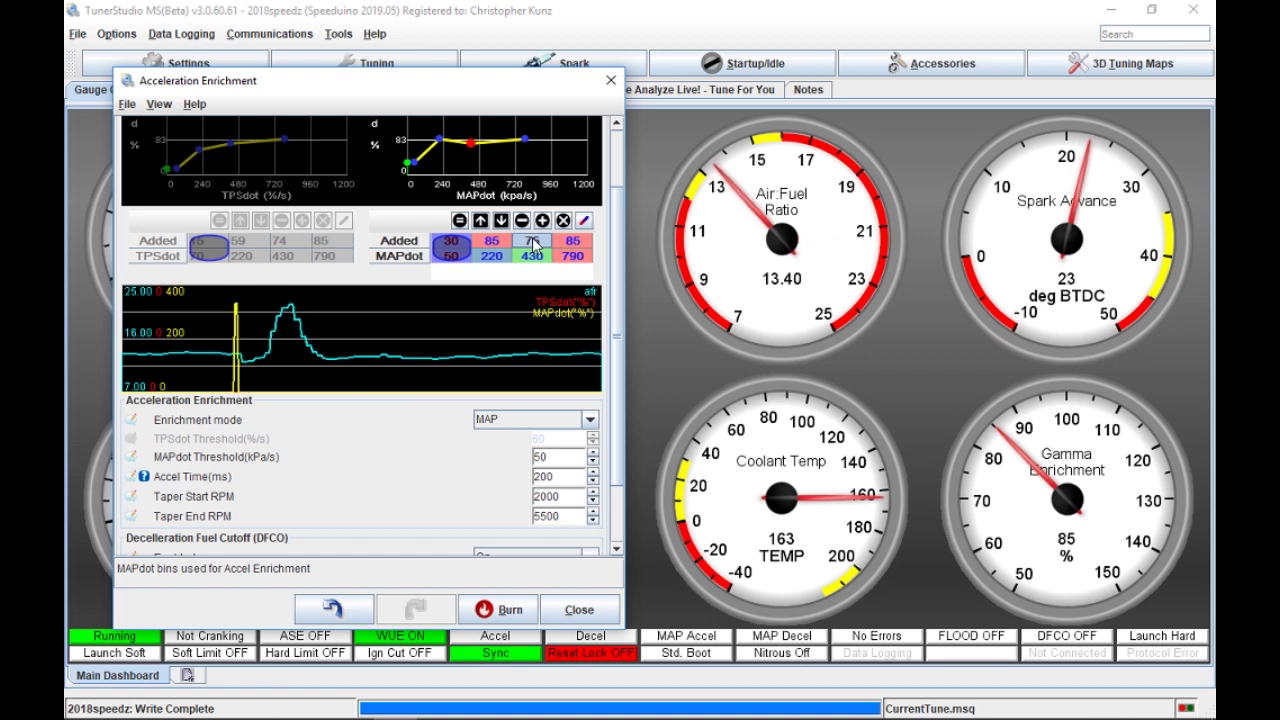
{"action": "type", "text": "75"}
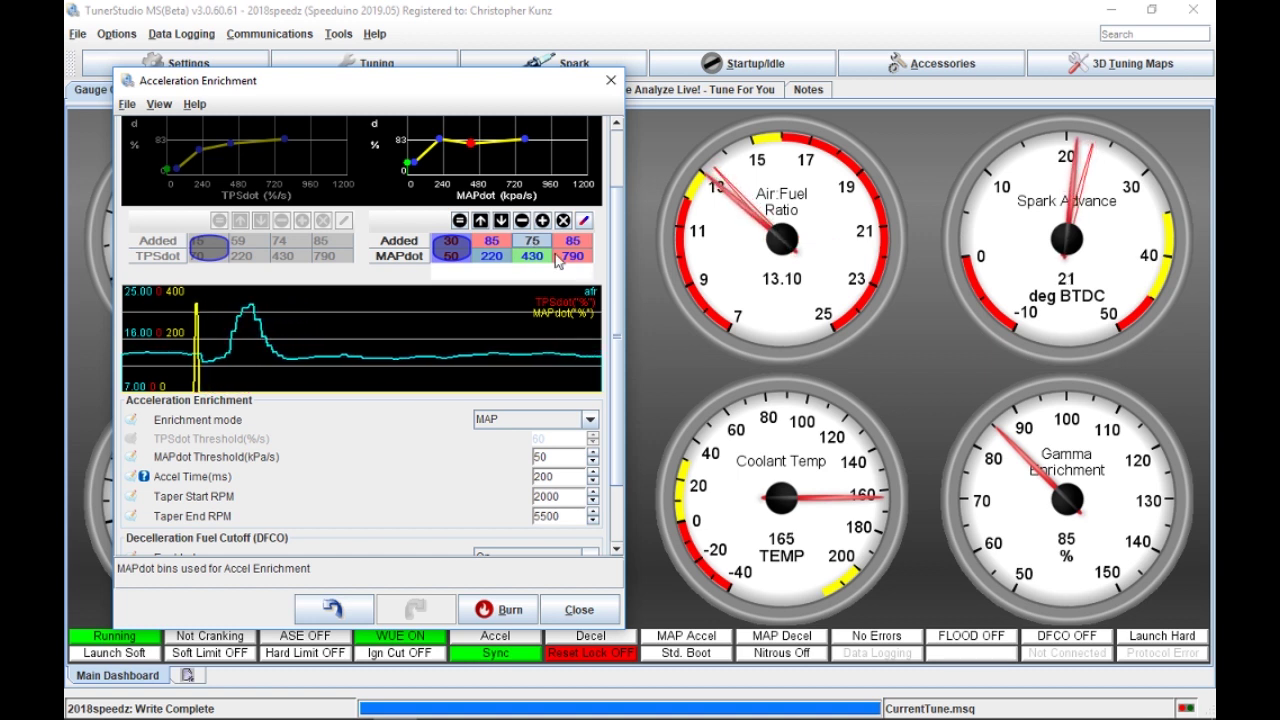
Step: Set the second, third and fourth MAPdot bins to 100, 180 and 300
{"action": "left_click", "coordinate": [500, 257]}
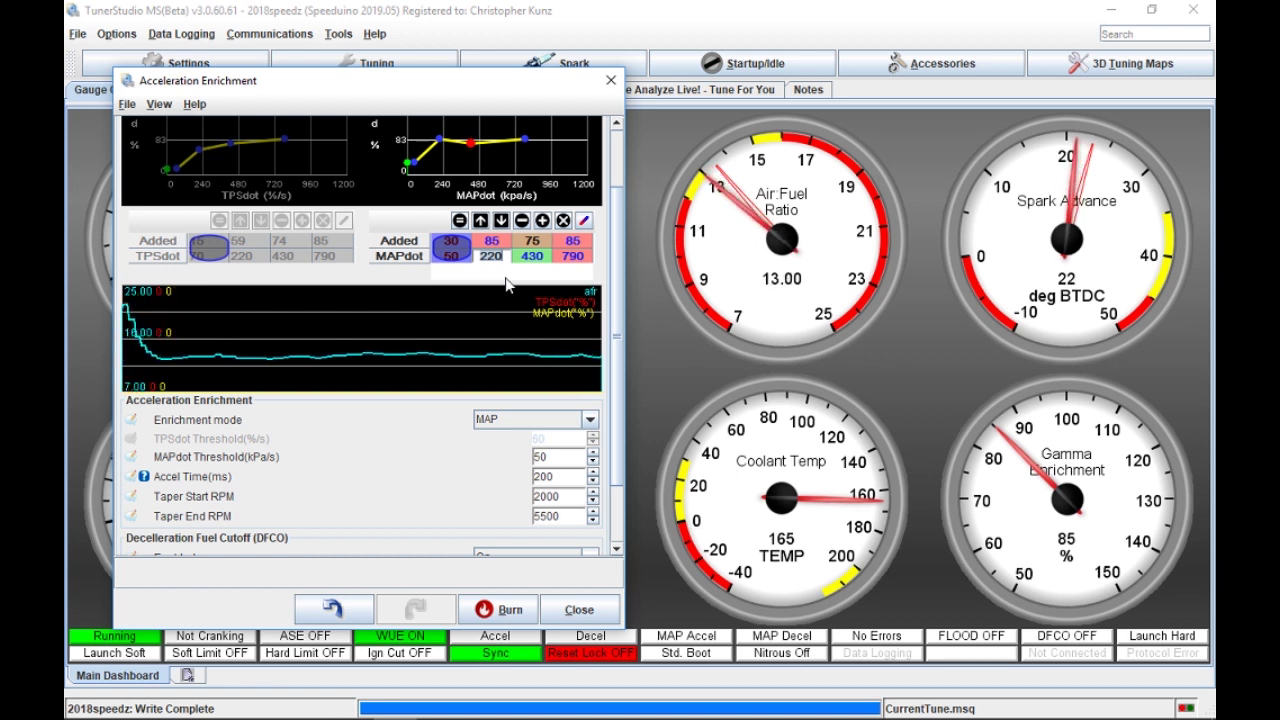
{"action": "type", "text": "100"}
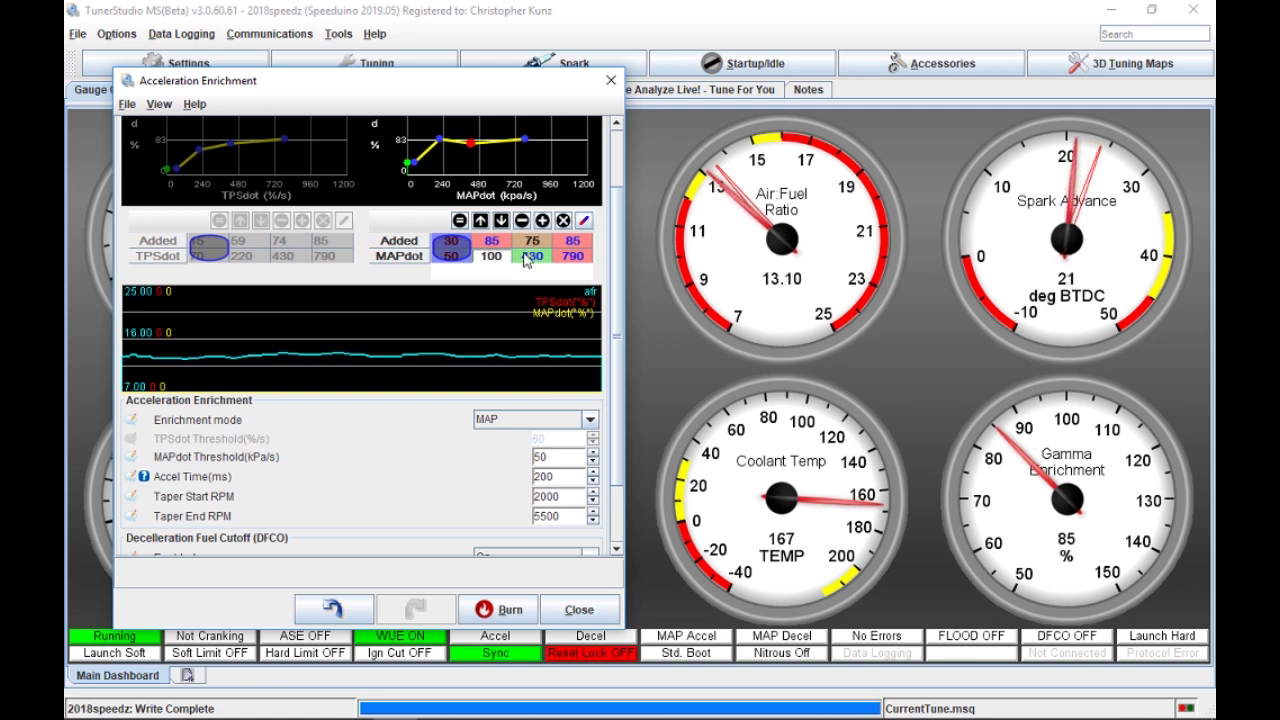
{"action": "key", "text": "Return"}
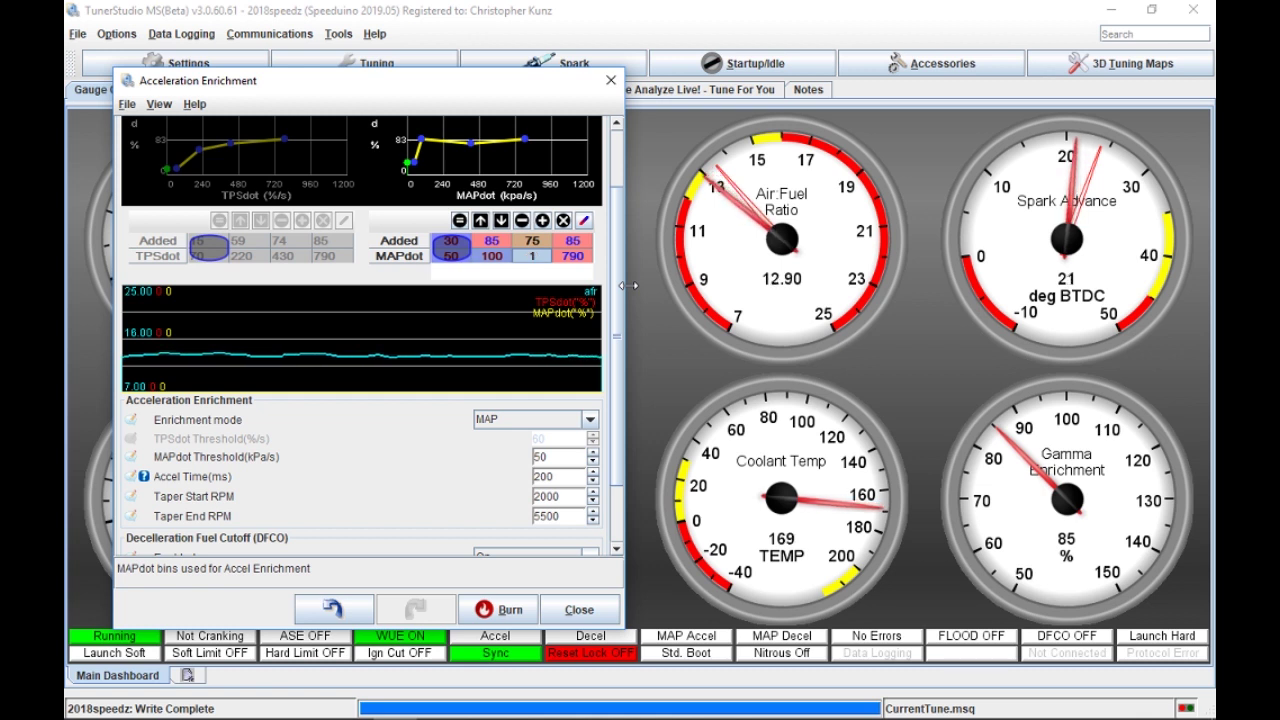
{"action": "type", "text": "180"}
{"action": "key", "text": "Return"}
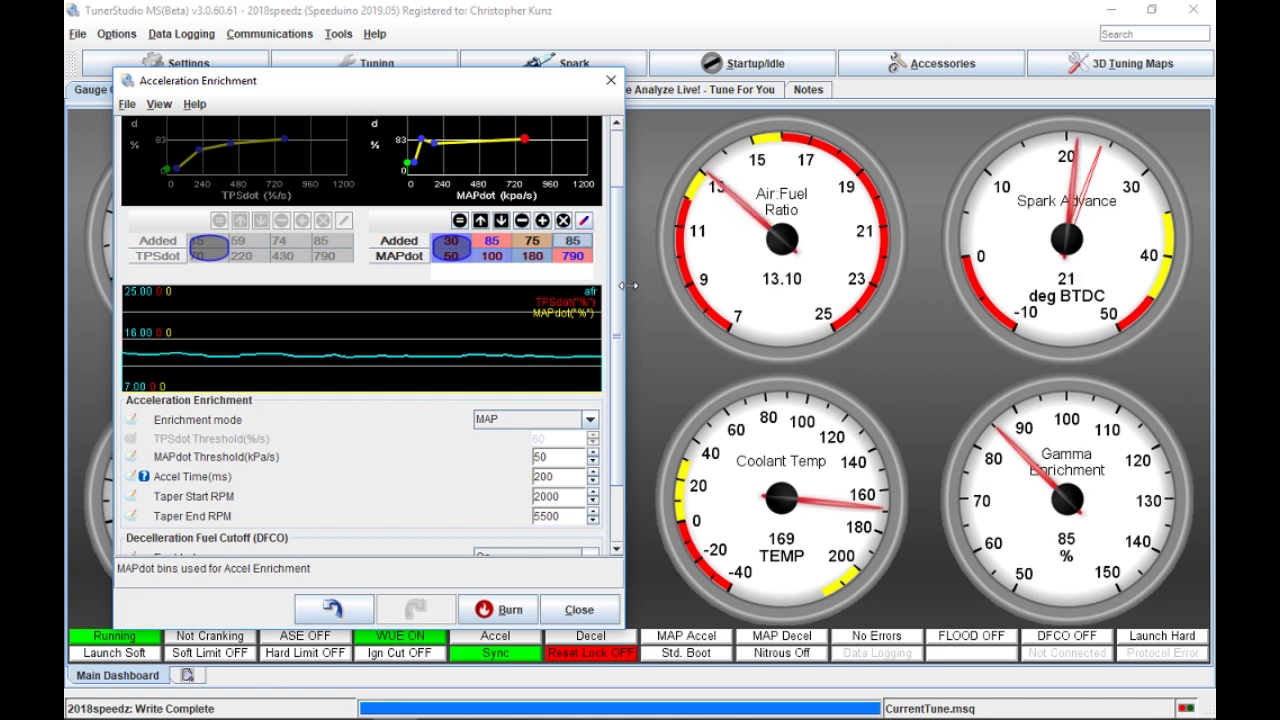
{"action": "left_click", "coordinate": [569, 256]}
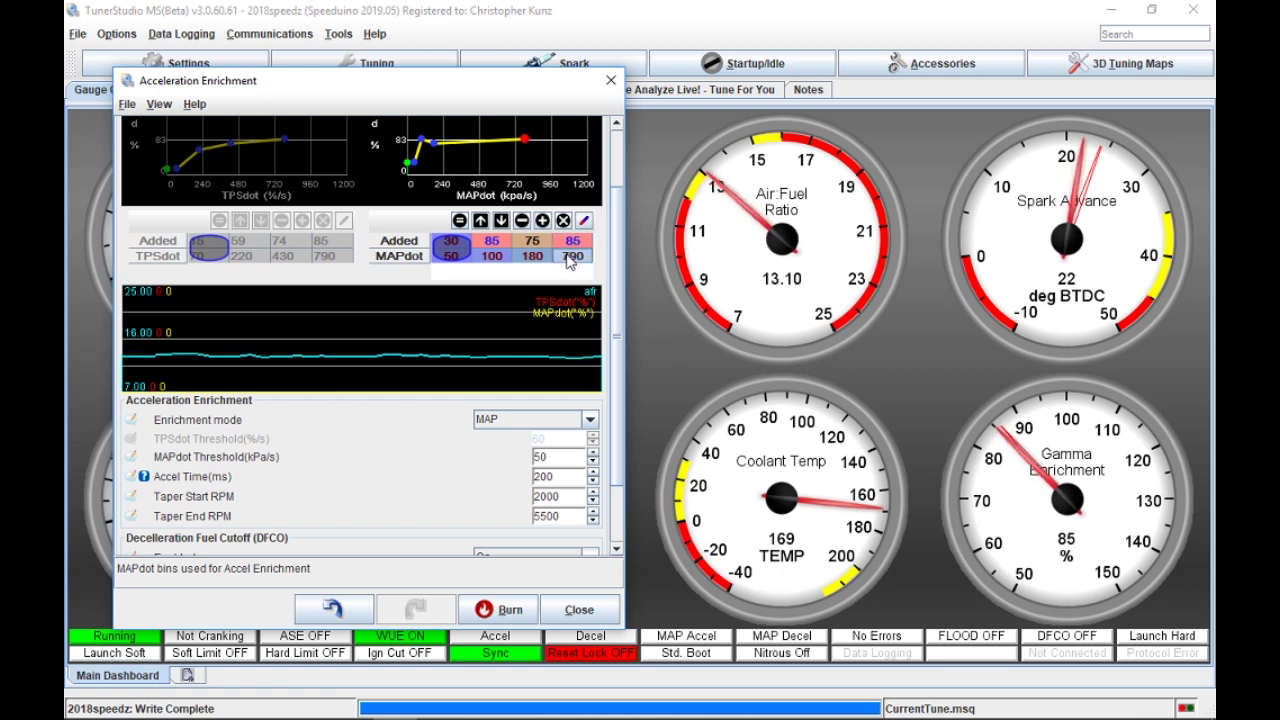
{"action": "type", "text": "300"}
{"action": "key", "text": "Return"}
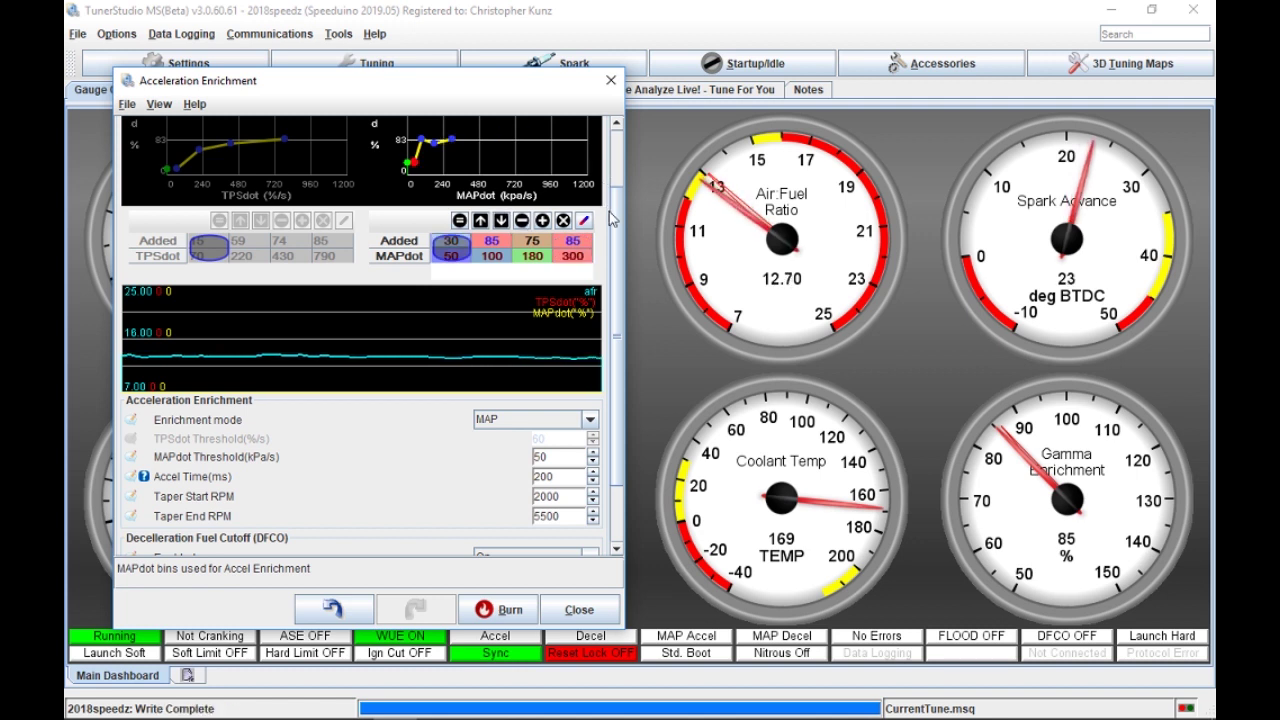
Step: Set the second added value to 65 and the last MAPdot bin to 350, and burn the changes
{"action": "left_click", "coordinate": [495, 249]}
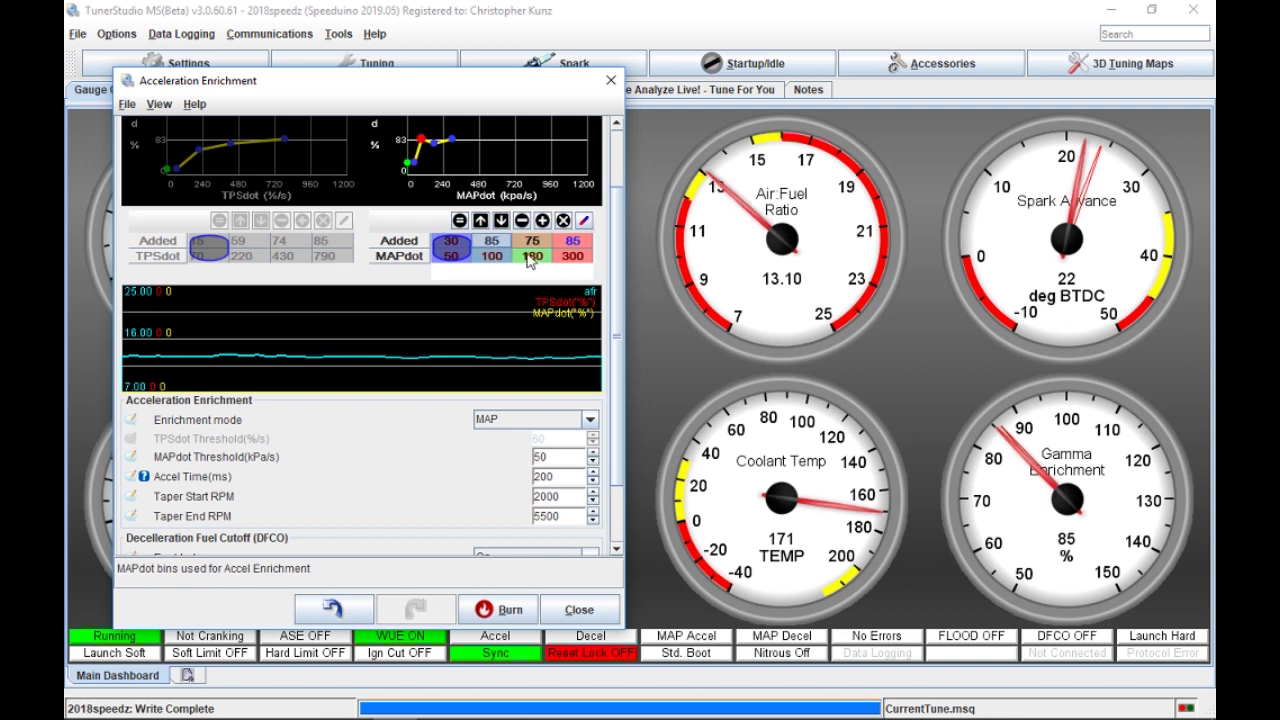
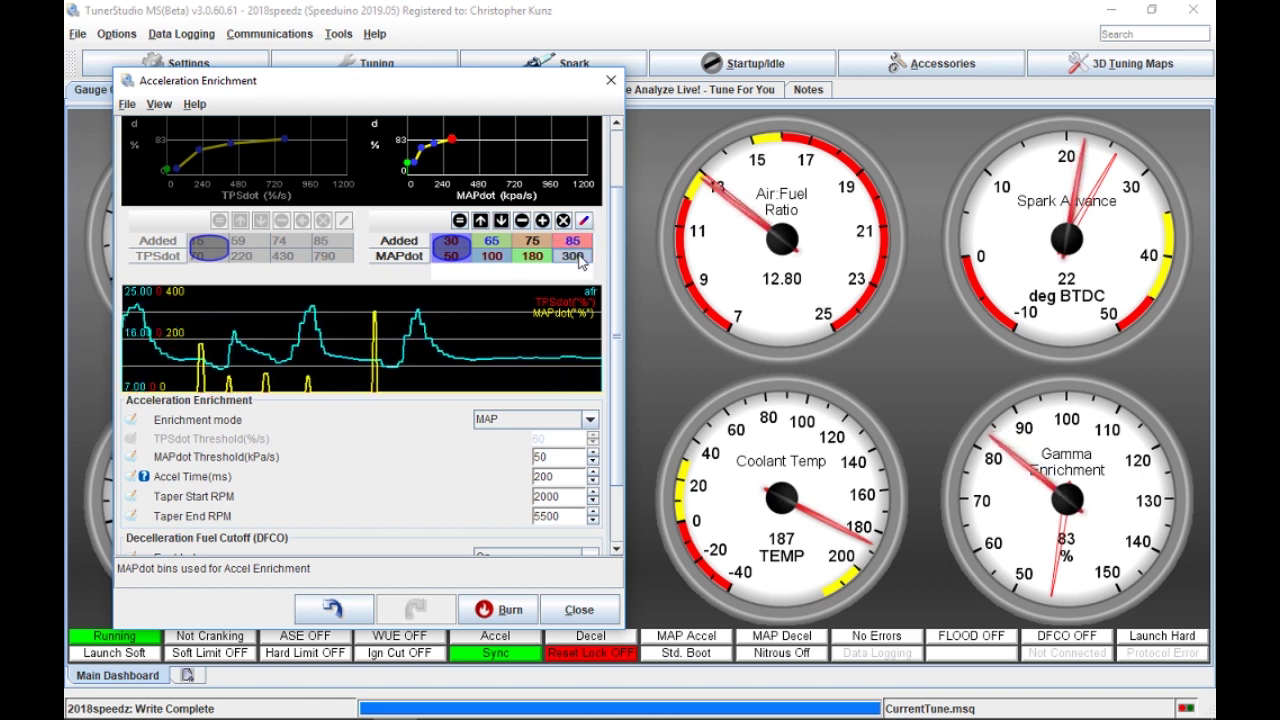
{"action": "type", "text": "0"}
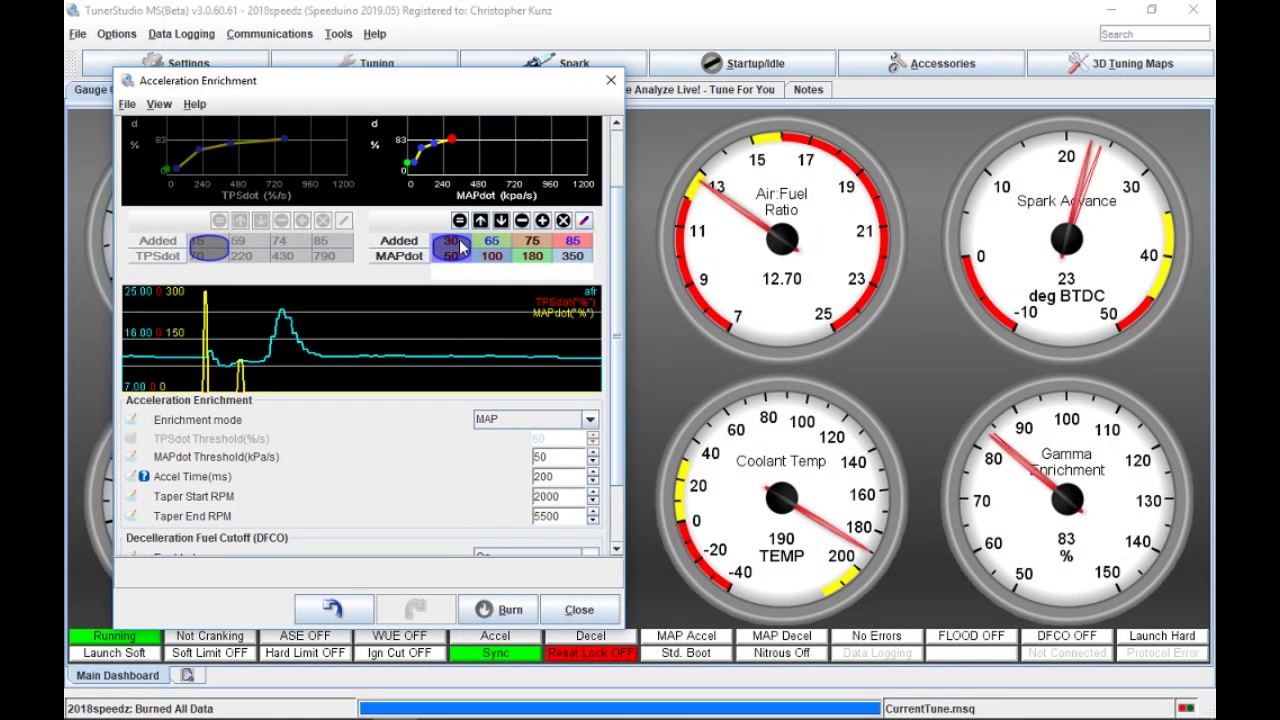
Step: Double all four added values of the MAP table by scaling the cells, and burn the result
{"action": "left_click_drag", "start_coordinate": [461, 248], "coordinate": [583, 250]}
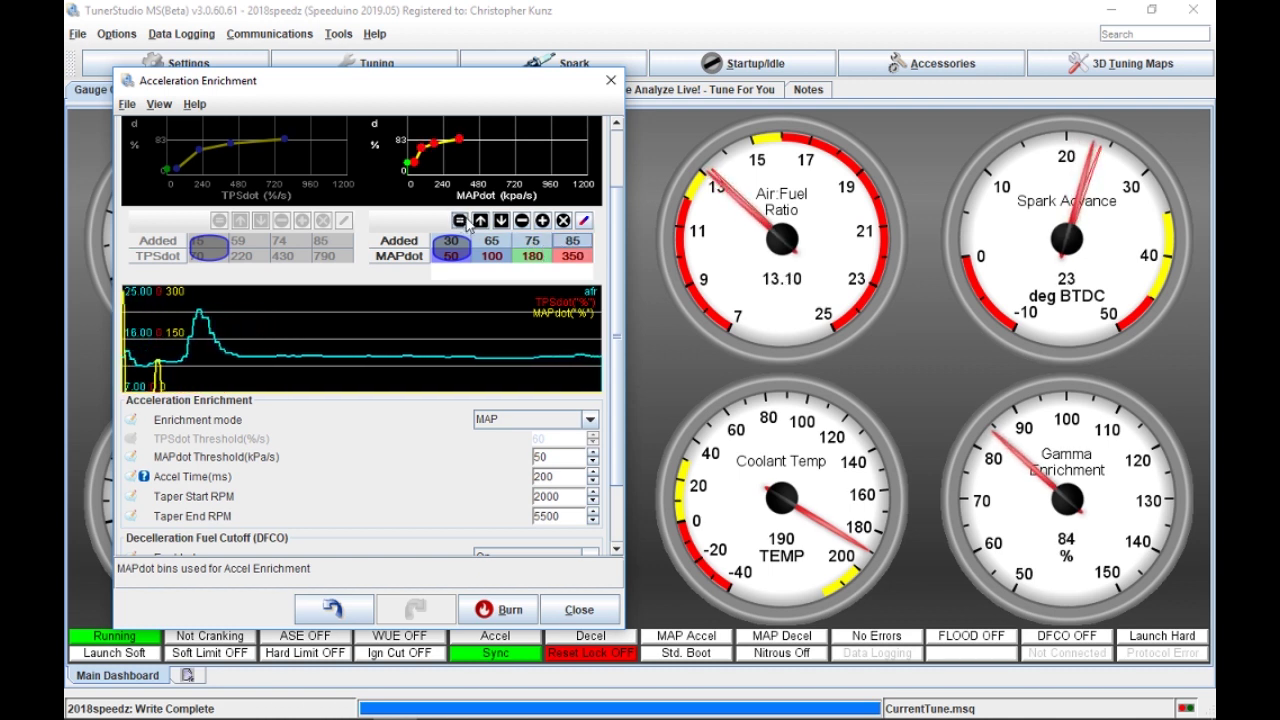
{"action": "left_click", "coordinate": [562, 220]}
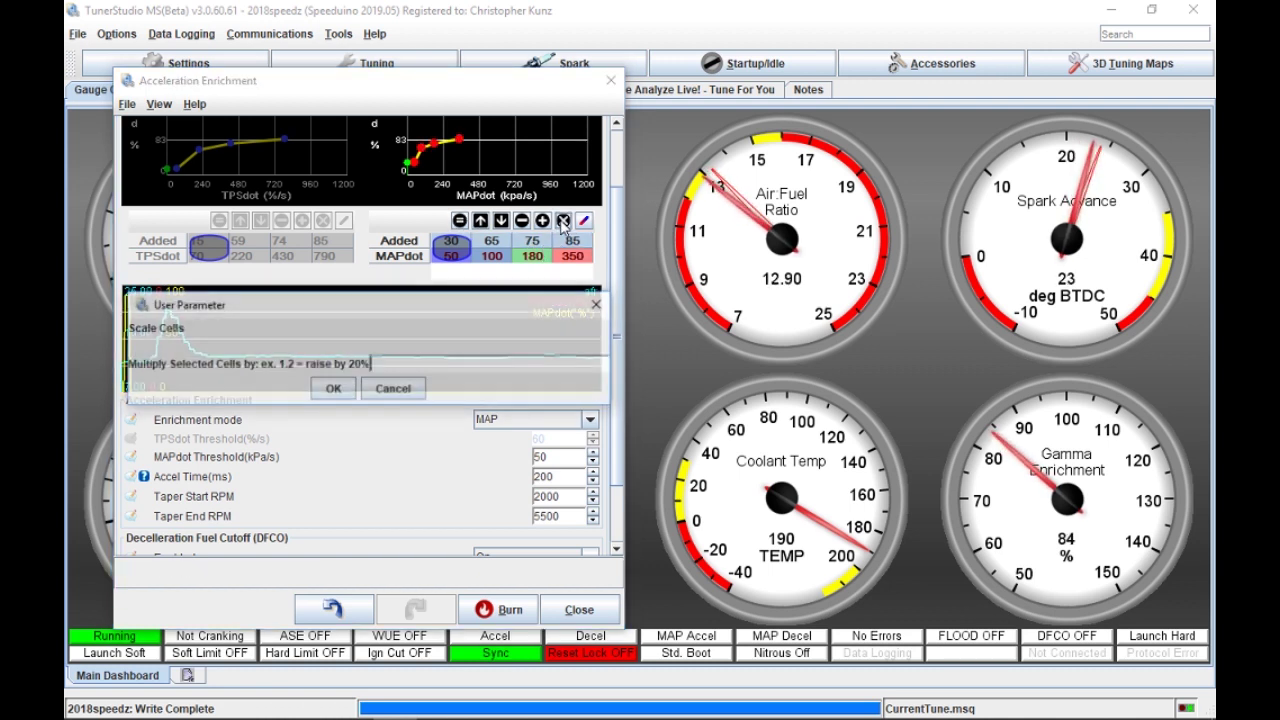
{"action": "left_click", "coordinate": [333, 390]}
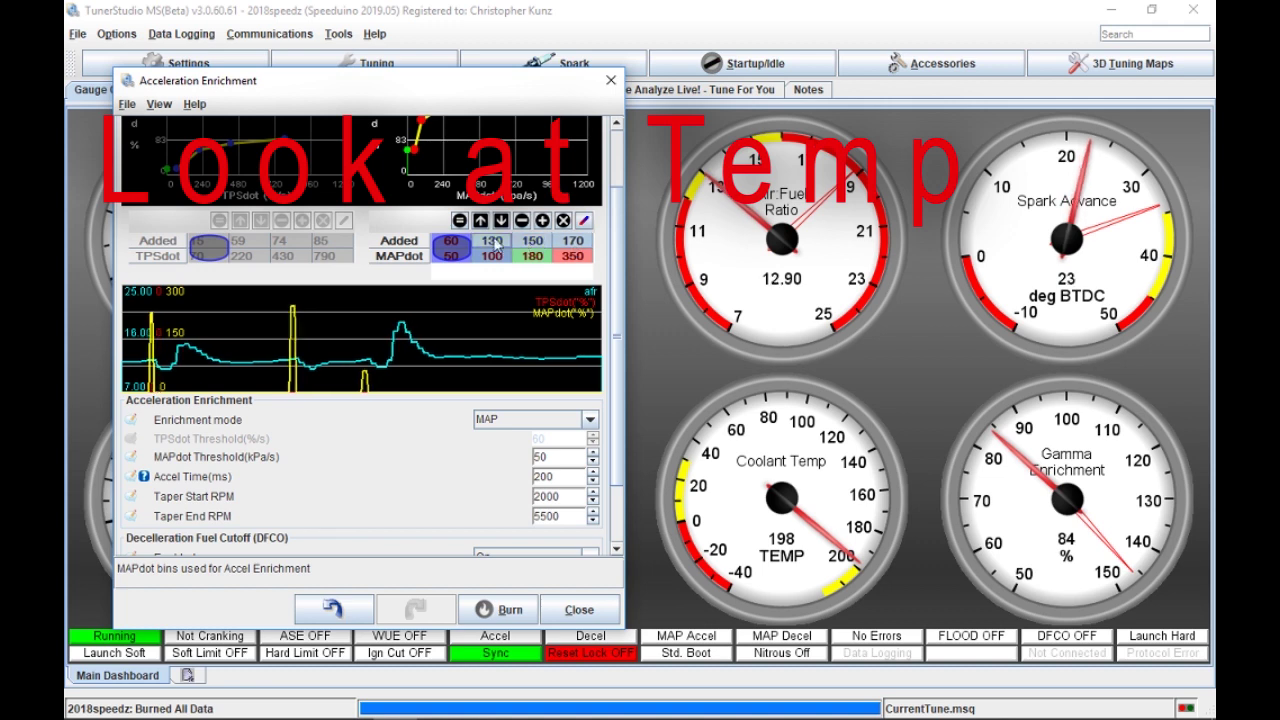
Step: Scale the four added values of the MAP table by 0.5
{"action": "left_click", "coordinate": [563, 221]}
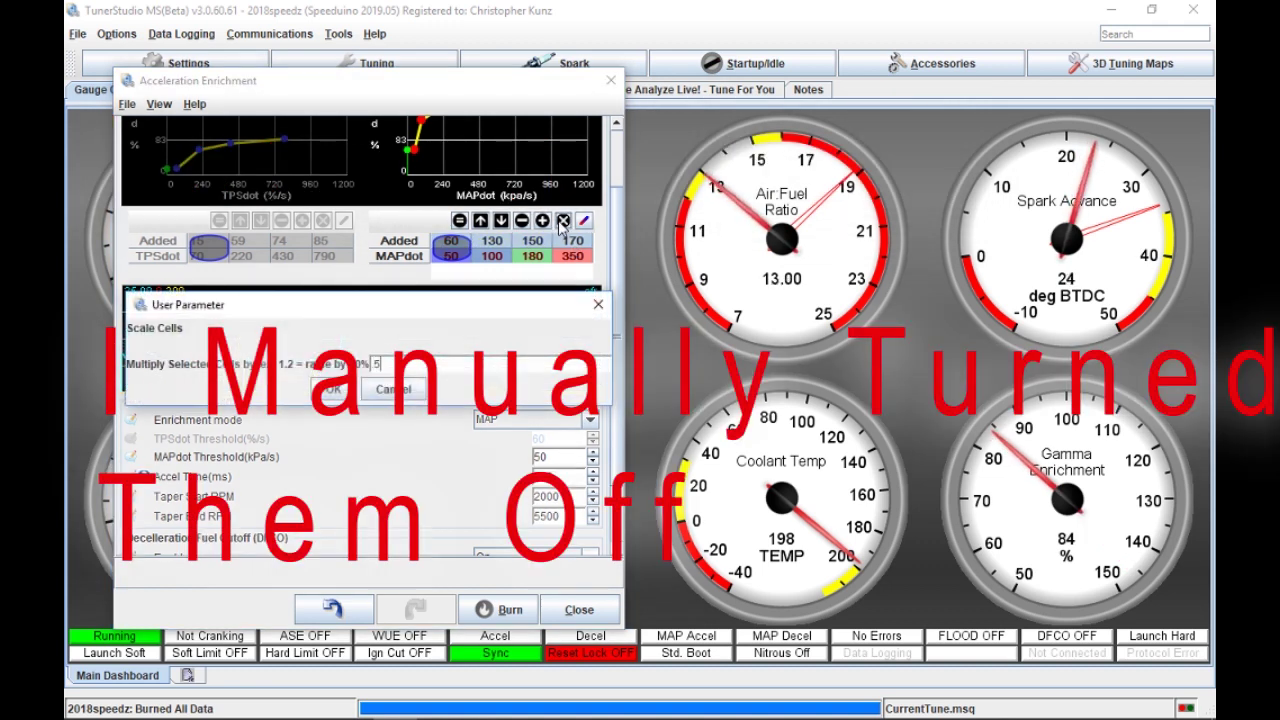